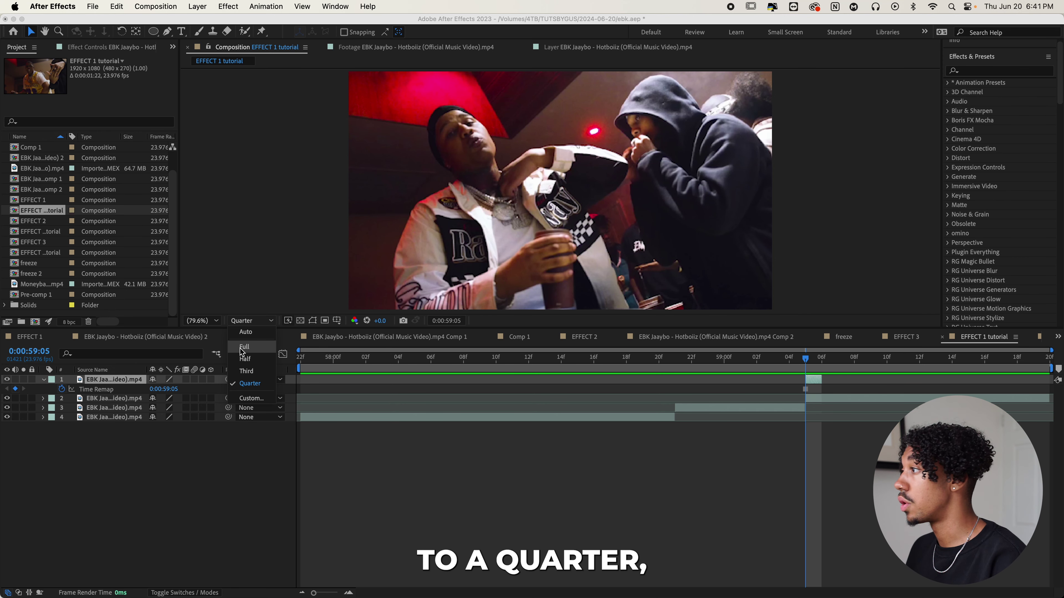
# - Set the preview resolution to Full and Roto Brush the man in the white jacket on the one-frame top layer
pyautogui.click(243, 347)
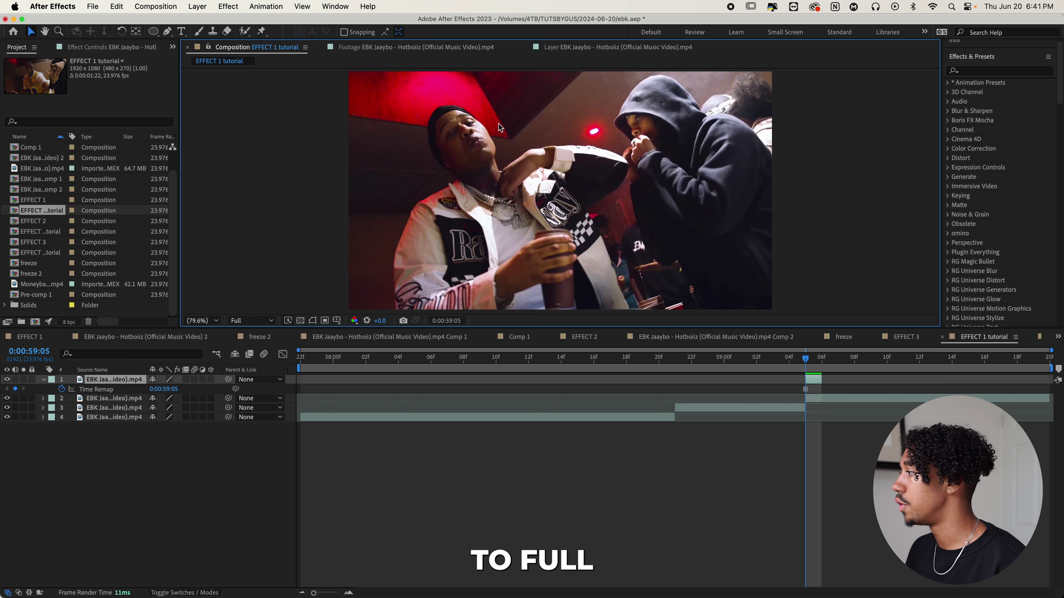
pyautogui.doubleClick(813, 380)
pyautogui.click(245, 32)
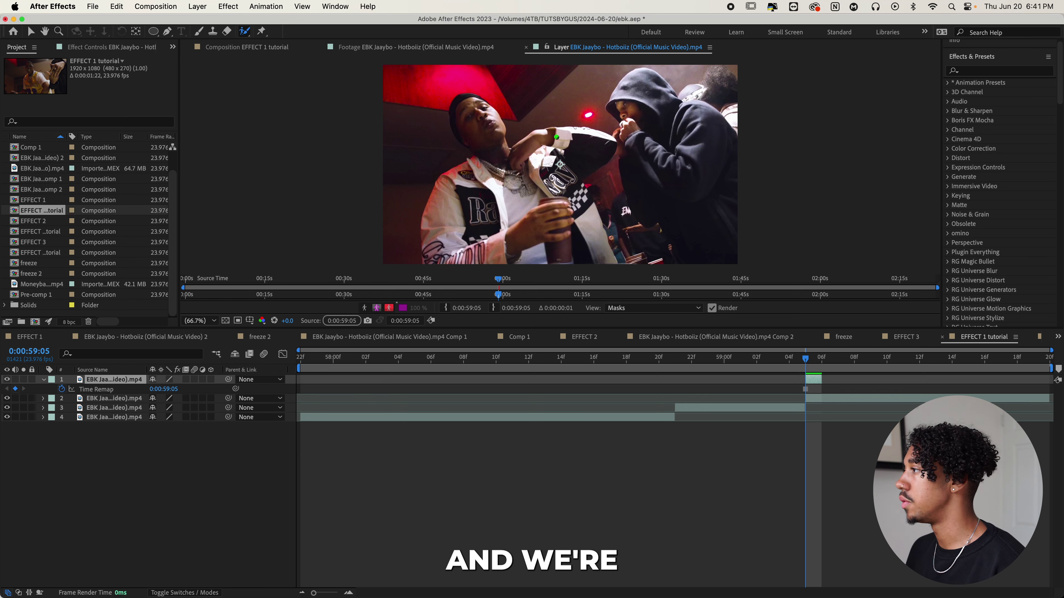
pyautogui.moveTo(497, 251)
pyautogui.mouseDown()
pyautogui.moveTo(466, 259)
pyautogui.moveTo(443, 233)
pyautogui.moveTo(440, 182)
pyautogui.moveTo(491, 177)
pyautogui.mouseUp()
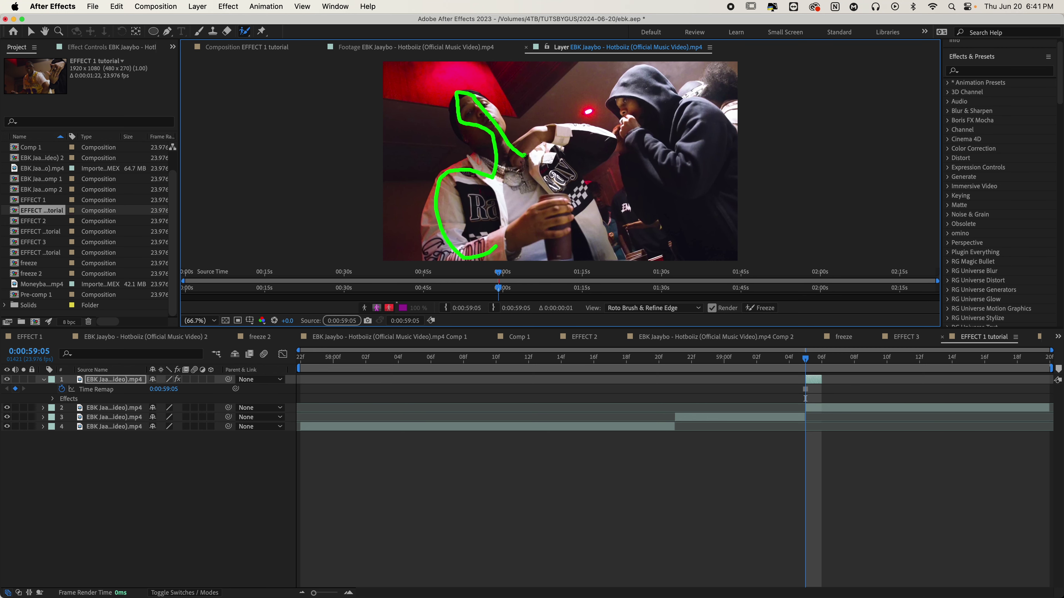
pyautogui.scroll(3, 583, 153)
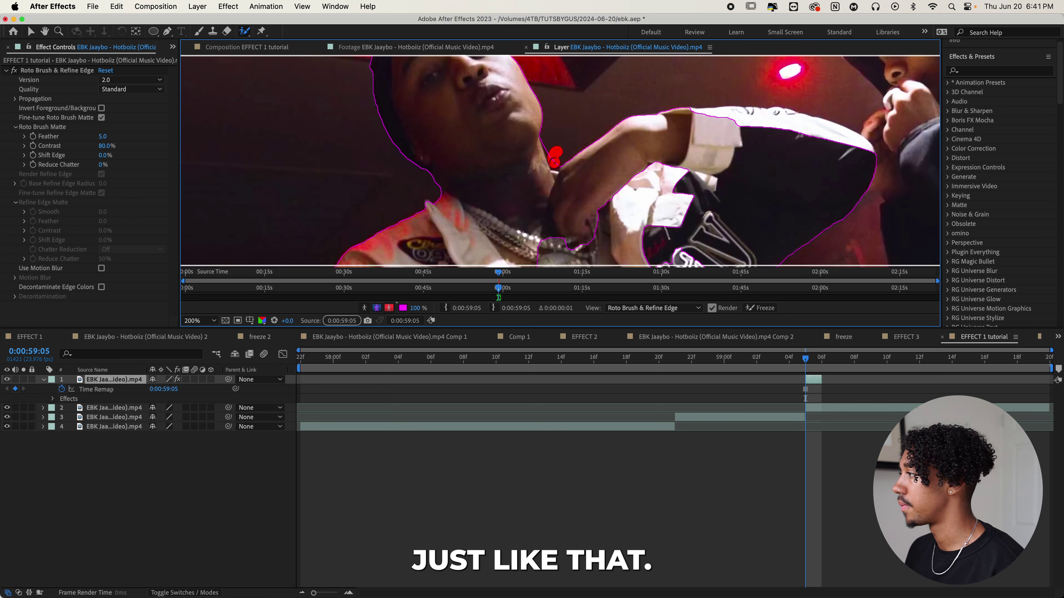
# - Set the Roto Brush quality to Best and freeze the matte for that frame
pyautogui.click(124, 91)
pyautogui.click(124, 113)
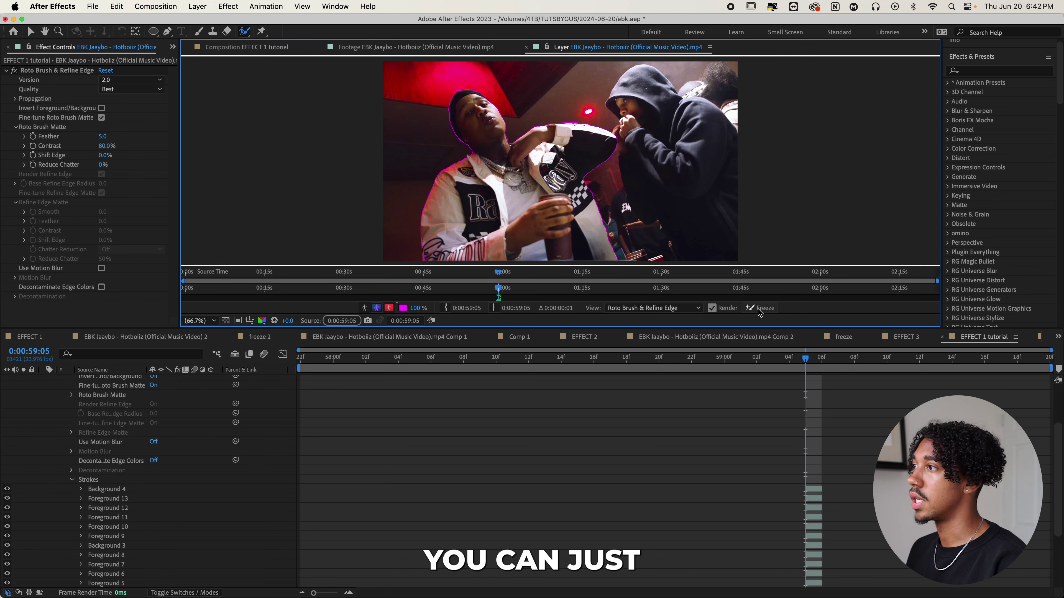
pyautogui.click(759, 309)
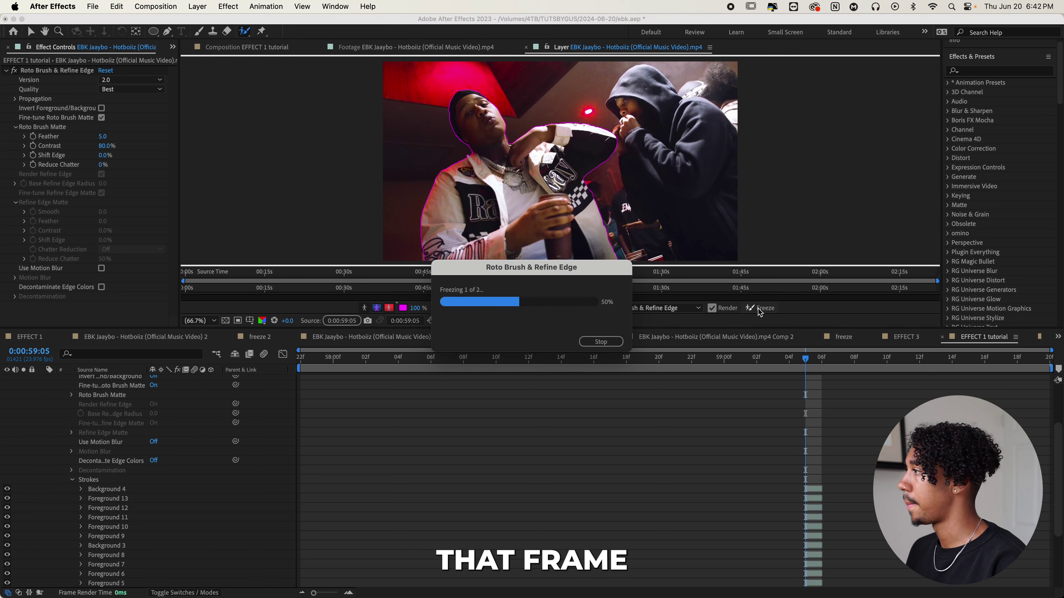
# - Return to the EFFECT 1 tutorial composition and pre-compose the rotoscoped layer as "freeze 1" with all attributes moved into it
pyautogui.click(247, 47)
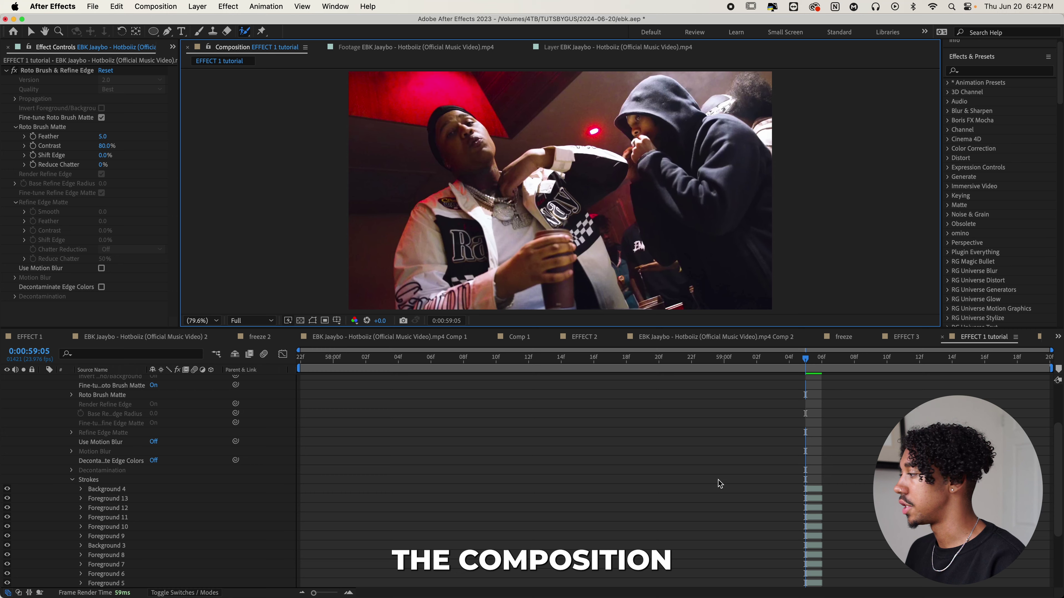
pyautogui.press('u')
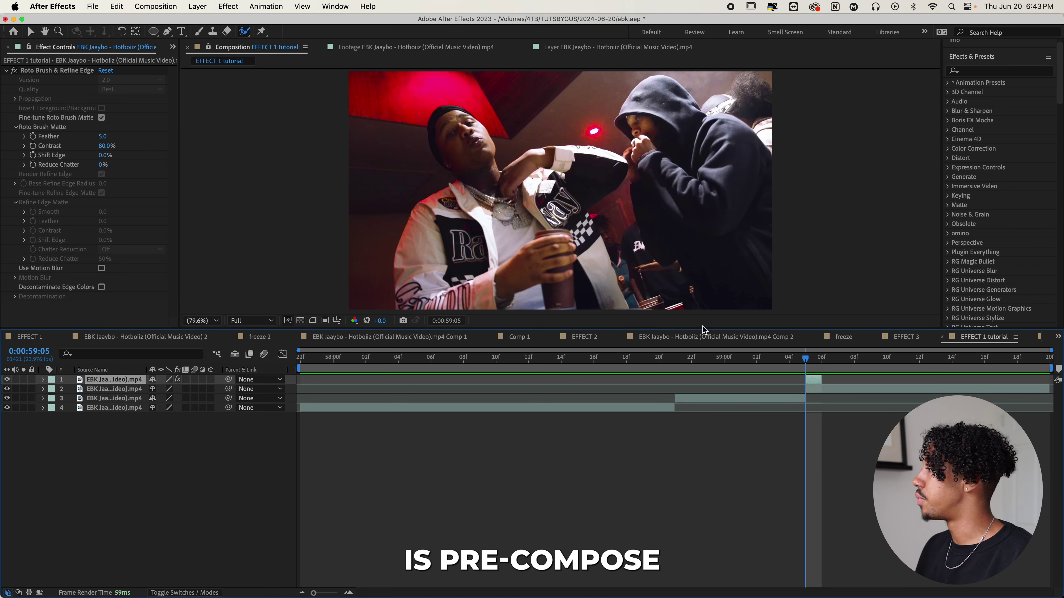
pyautogui.press('super+shift+c')
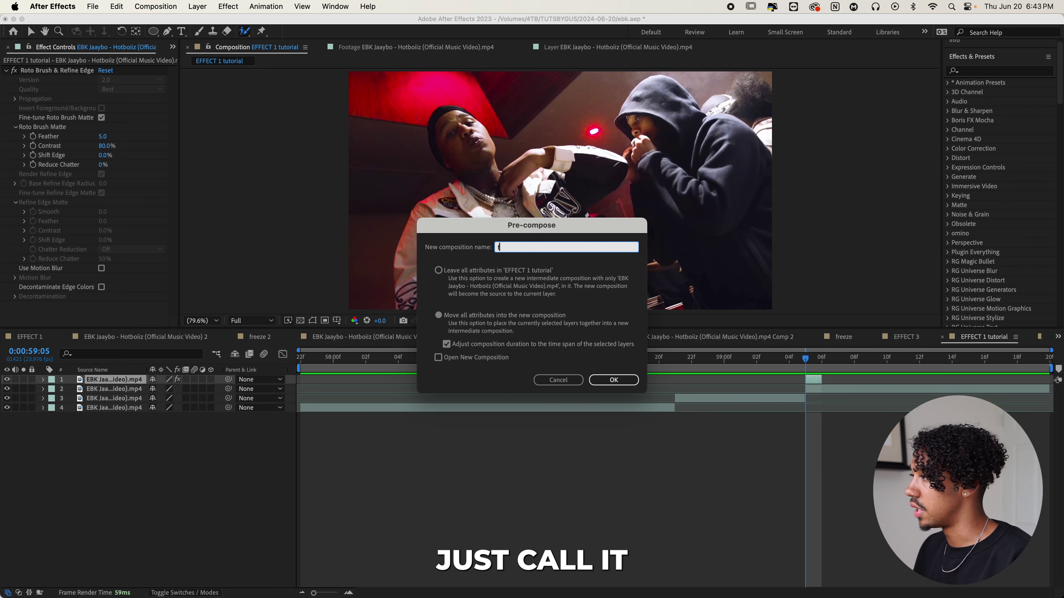
pyautogui.write('freeze 1')
pyautogui.press('Return')
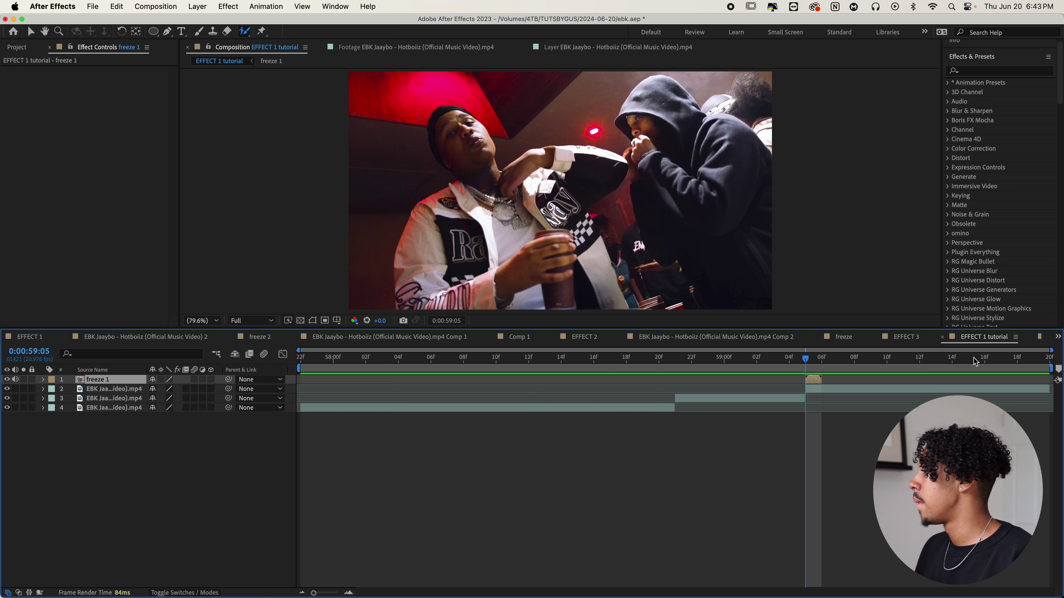
# - Apply Freeze Frame to the freeze 1 layer and make it span 0:00:59:00 to 0:00:59:05, ending at the cut
pyautogui.rightClick(814, 382)
pyautogui.moveTo(880, 322)
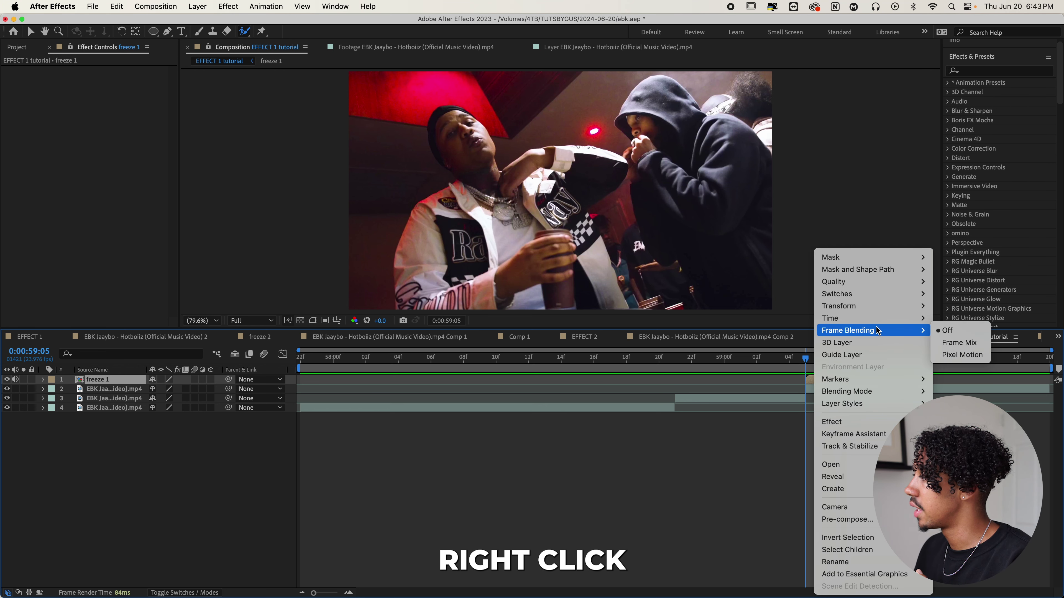
pyautogui.click(961, 355)
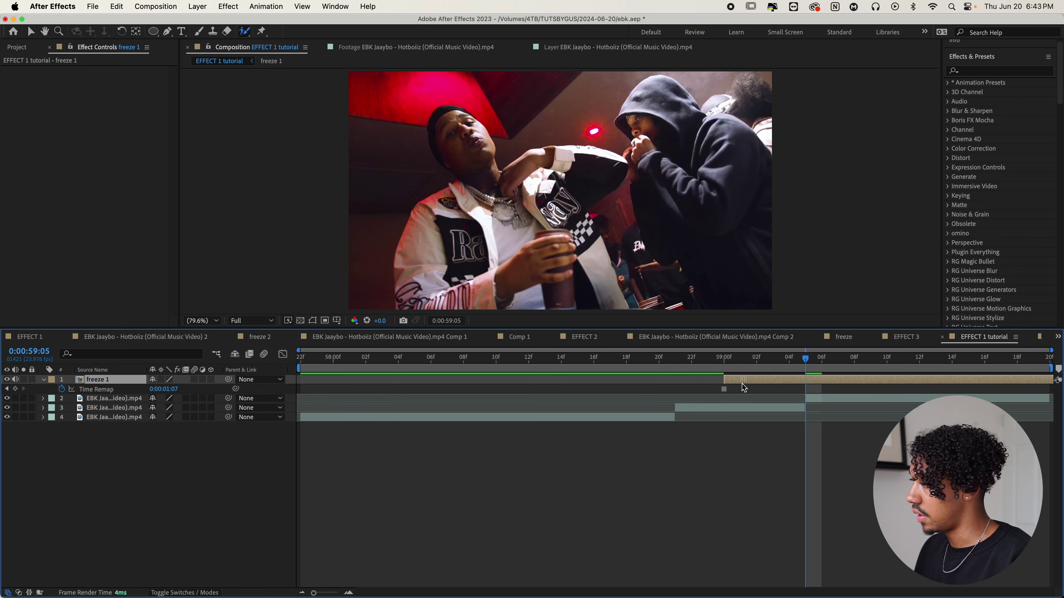
pyautogui.moveTo(725, 388); pyautogui.dragTo(741, 388)
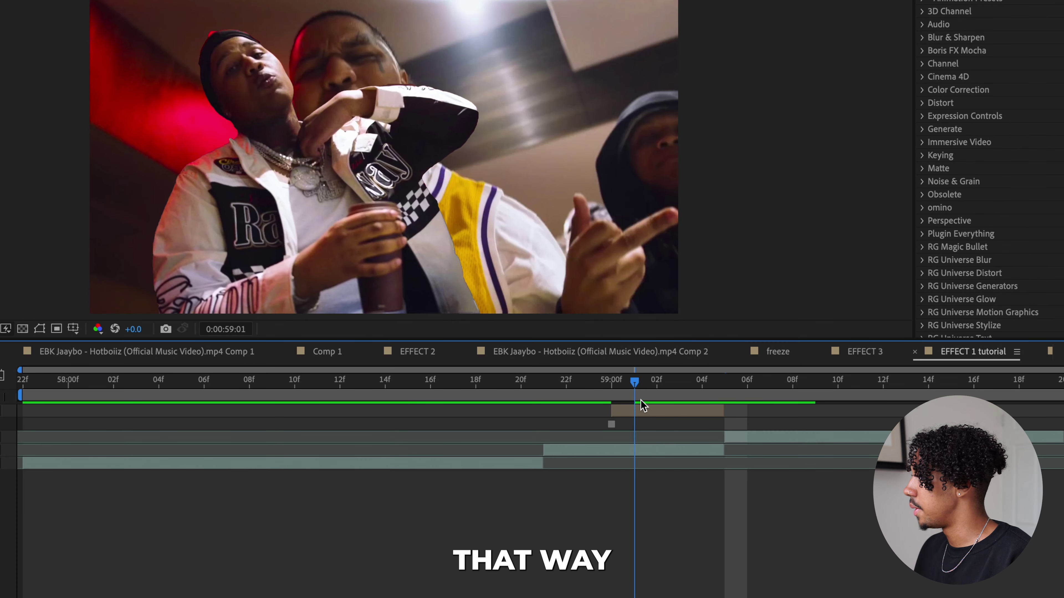
pyautogui.moveTo(643, 405); pyautogui.dragTo(731, 407)
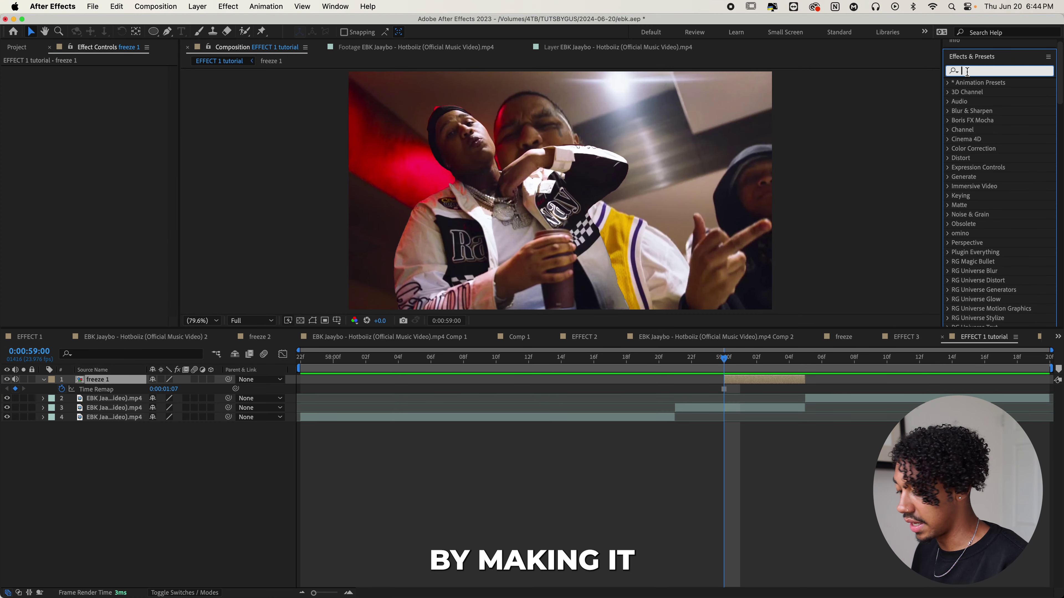
# - Apply the Color Correction Exposure effect to freeze 1 and keyframe Exposure at 4.18 at 0:00:59:00
pyautogui.write('exposure')
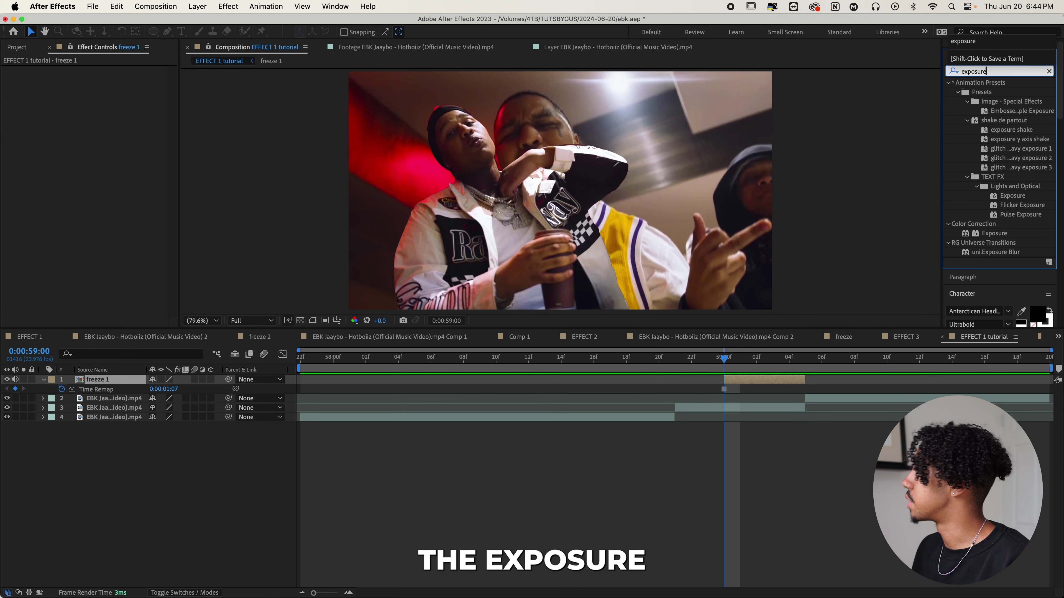
pyautogui.doubleClick(994, 233)
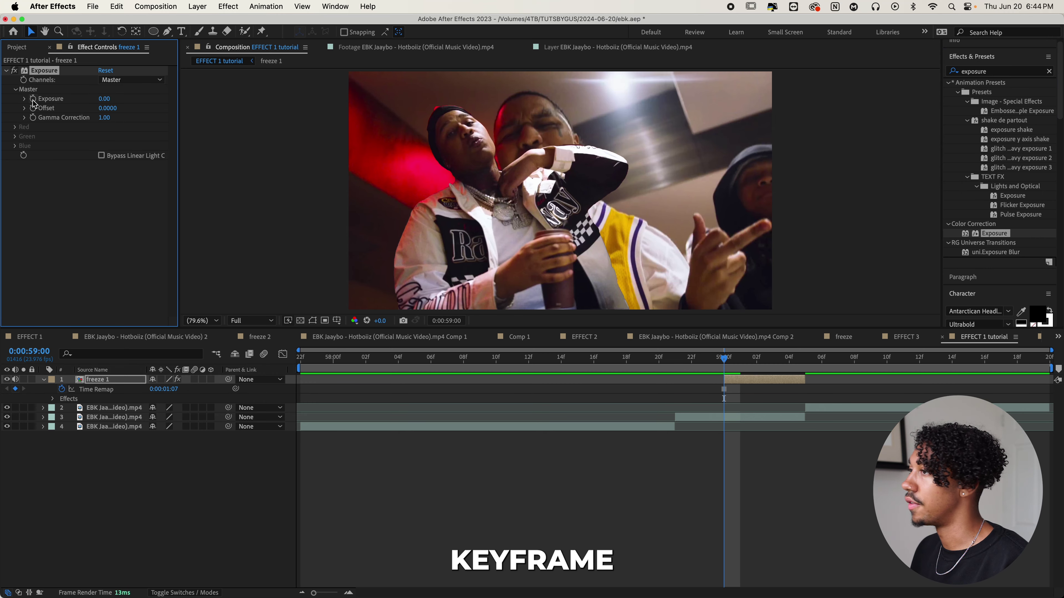
pyautogui.moveTo(104, 98); pyautogui.dragTo(150, 105)
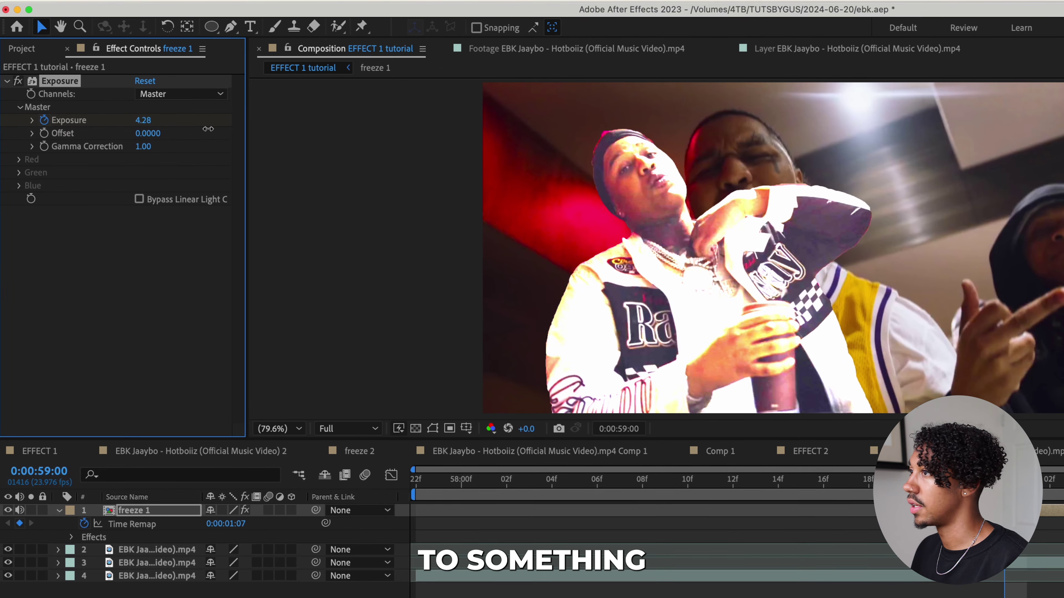
pyautogui.moveTo(208, 128); pyautogui.dragTo(214, 128)
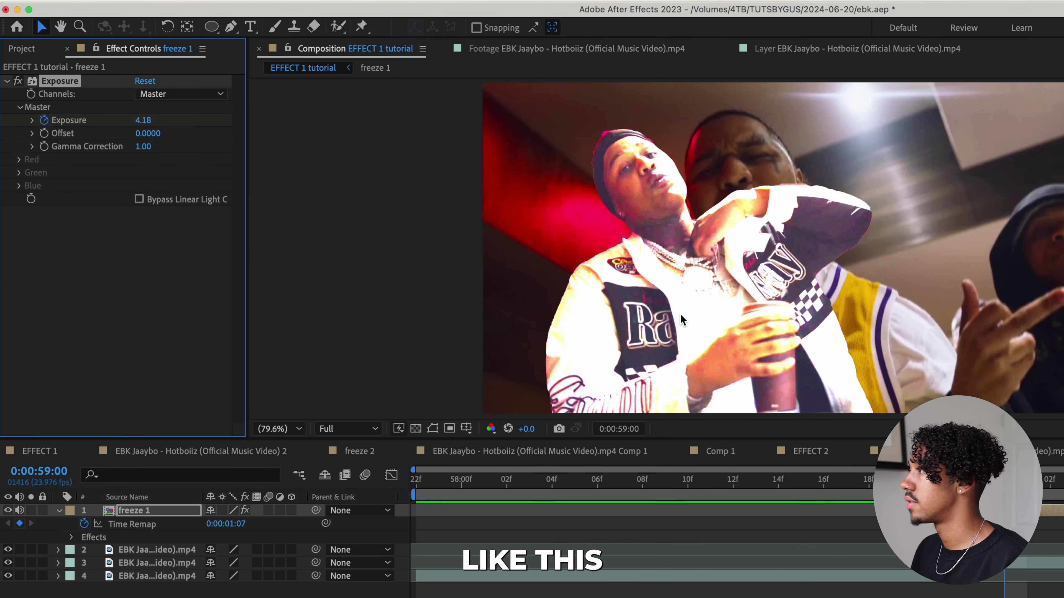
# - Keyframe freeze 1's Exposure at 0 at 0:00:59:01 and at about 2.93 at 0:00:59:02
pyautogui.press('pagedown')
pyautogui.click(143, 121)
pyautogui.write('0')
pyautogui.press('Return')
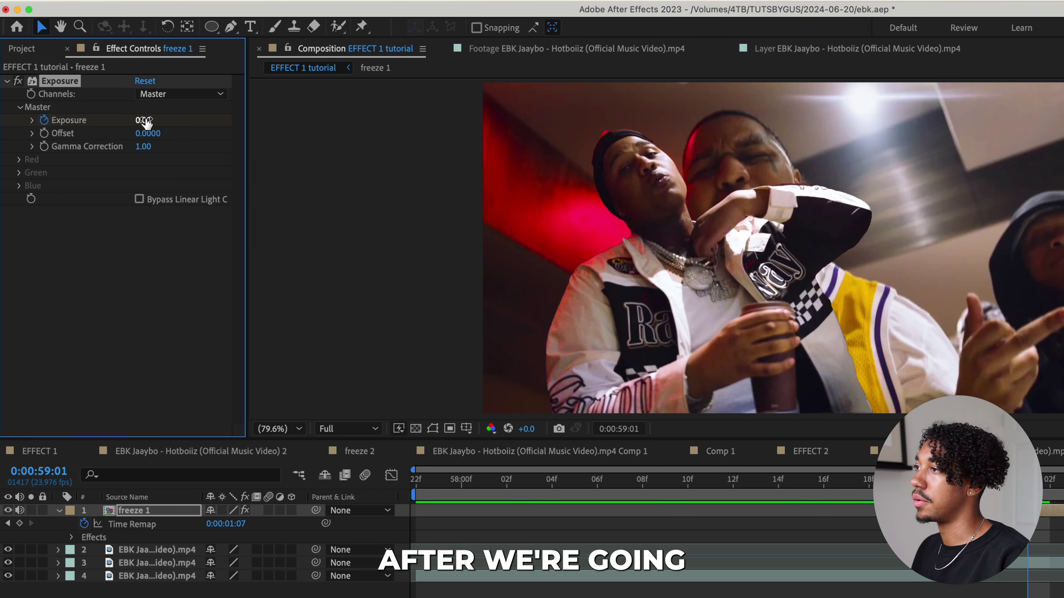
pyautogui.press('pagedown')
pyautogui.moveTo(143, 120); pyautogui.dragTo(469, 159)
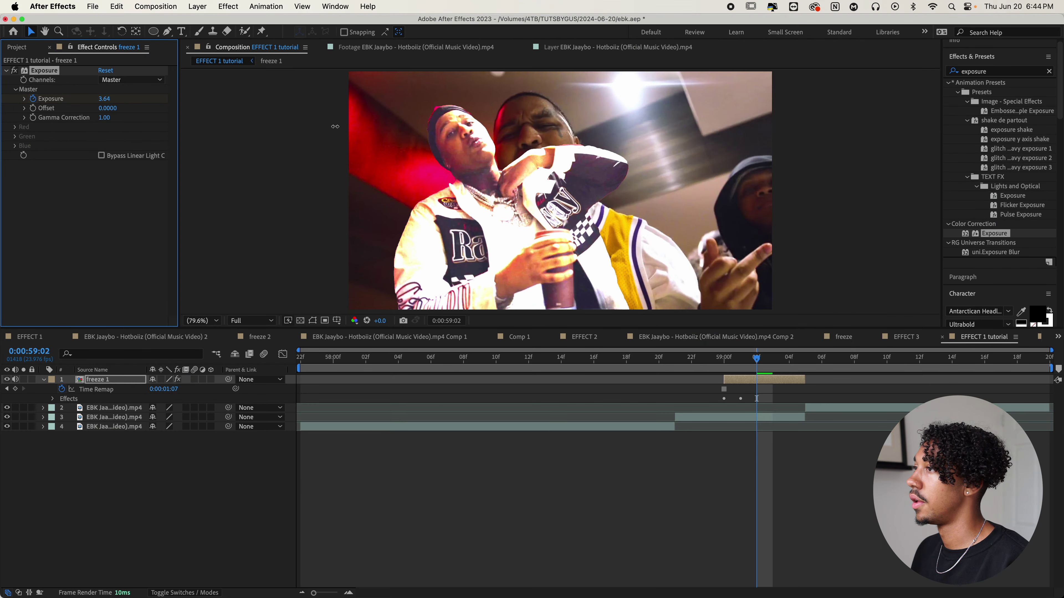
pyautogui.moveTo(335, 126); pyautogui.dragTo(294, 130)
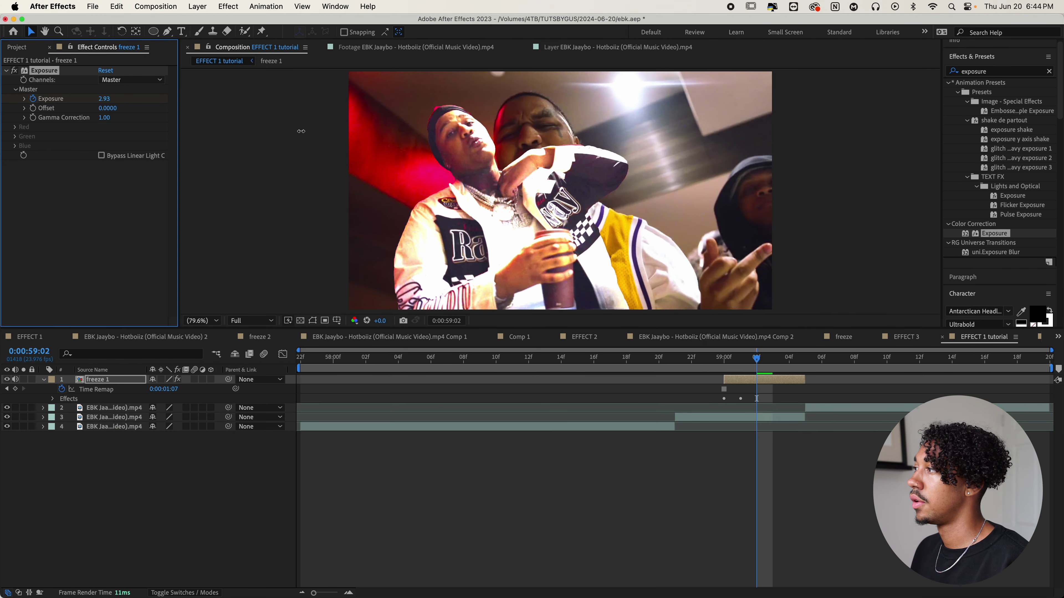
# - Keyframe freeze 1's Exposure at 0 at 0:00:59:05 and return the playhead to just before the layer's start
pyautogui.press('pagedown')
pyautogui.press('pagedown')
pyautogui.press('pagedown')
pyautogui.click(104, 98)
pyautogui.write('0')
pyautogui.press('Return')
pyautogui.click(711, 361)
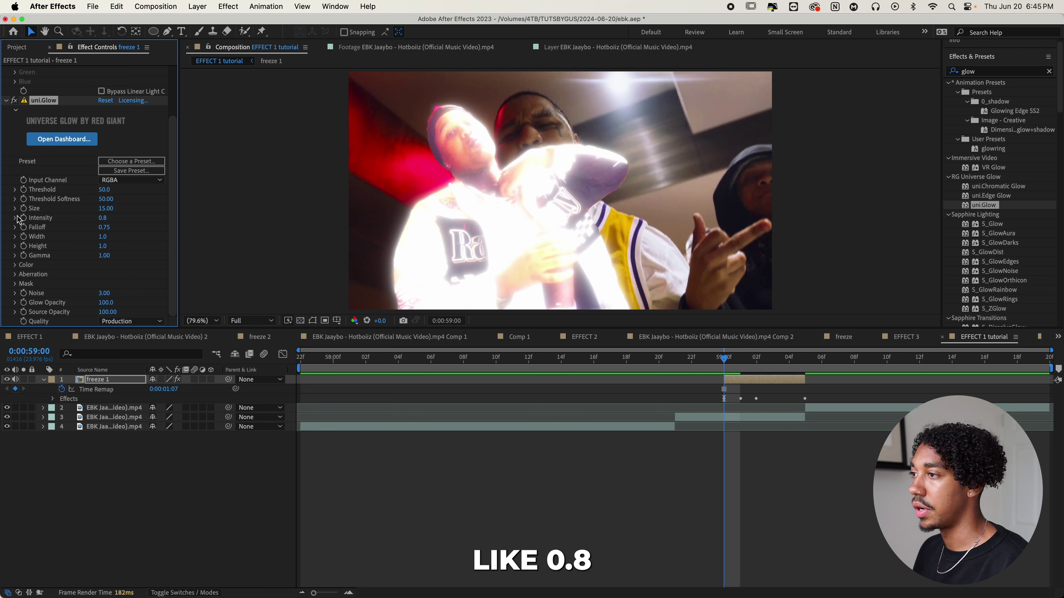
# - Keyframe the uni.Glow Intensity on freeze 1 at 0.4 at 0:00:59:01, 1.3 at 0:00:59:02 and 0 at 0:00:59:05
pyautogui.press('pagedown')
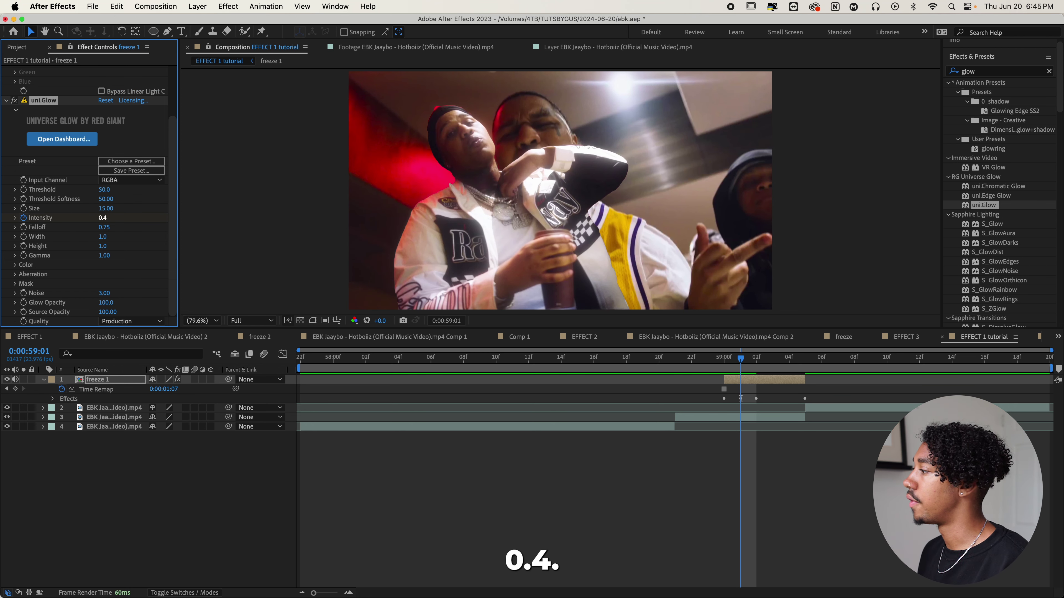
pyautogui.press('pagedown')
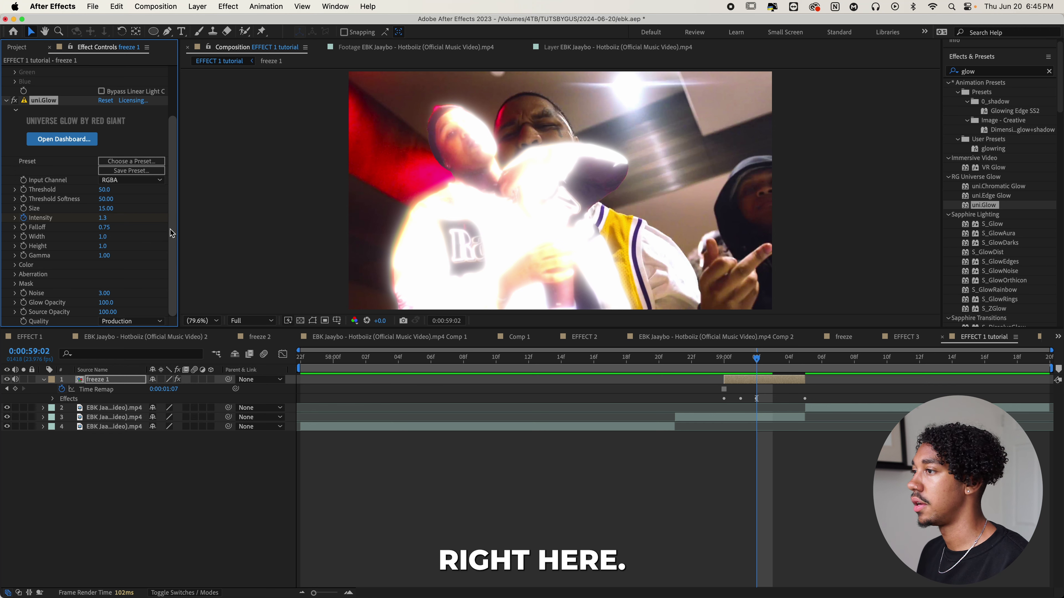
pyautogui.press('pagedown')
pyautogui.press('pagedown')
pyautogui.press('pagedown')
pyautogui.click(105, 218)
pyautogui.write('0')
pyautogui.press('Return')
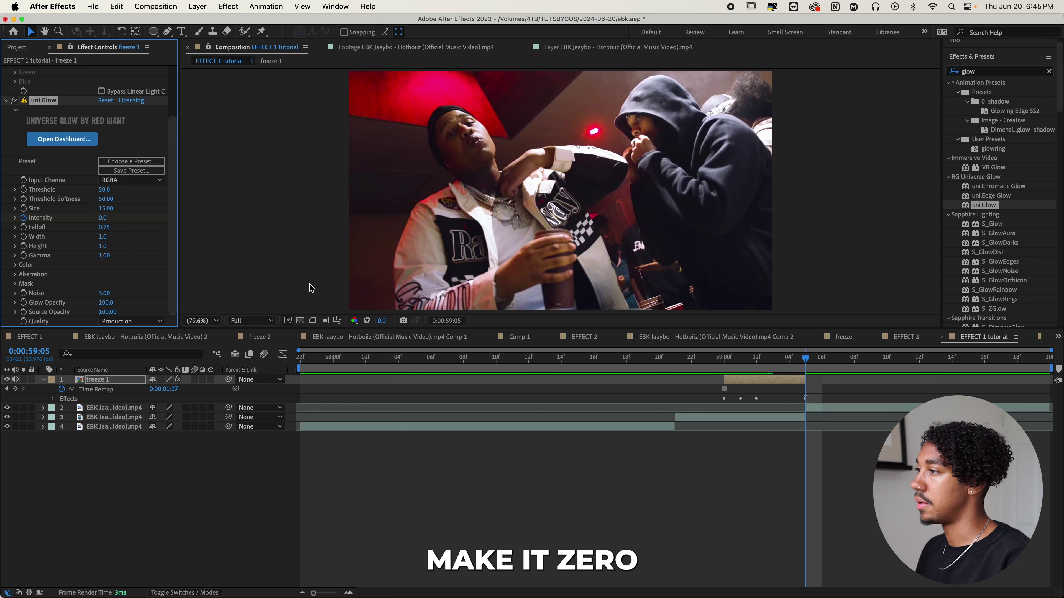
# - Preview the flashing freeze-frame transition from just before 0:00:59:00
pyautogui.click(712, 359)
pyautogui.press('space')
pyautogui.press('space')
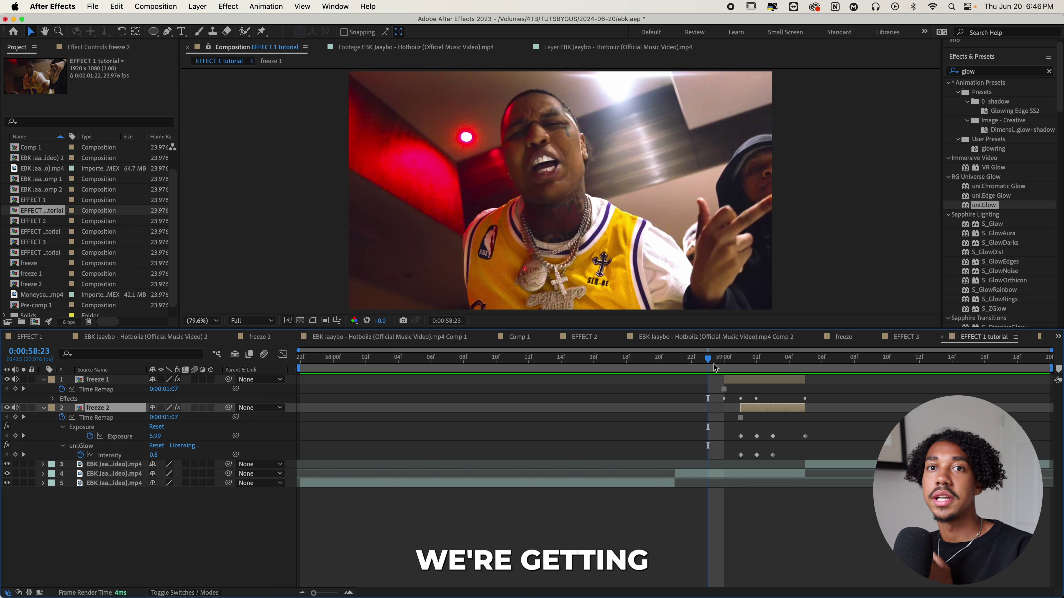
pyautogui.moveTo(714, 364); pyautogui.dragTo(677, 365)
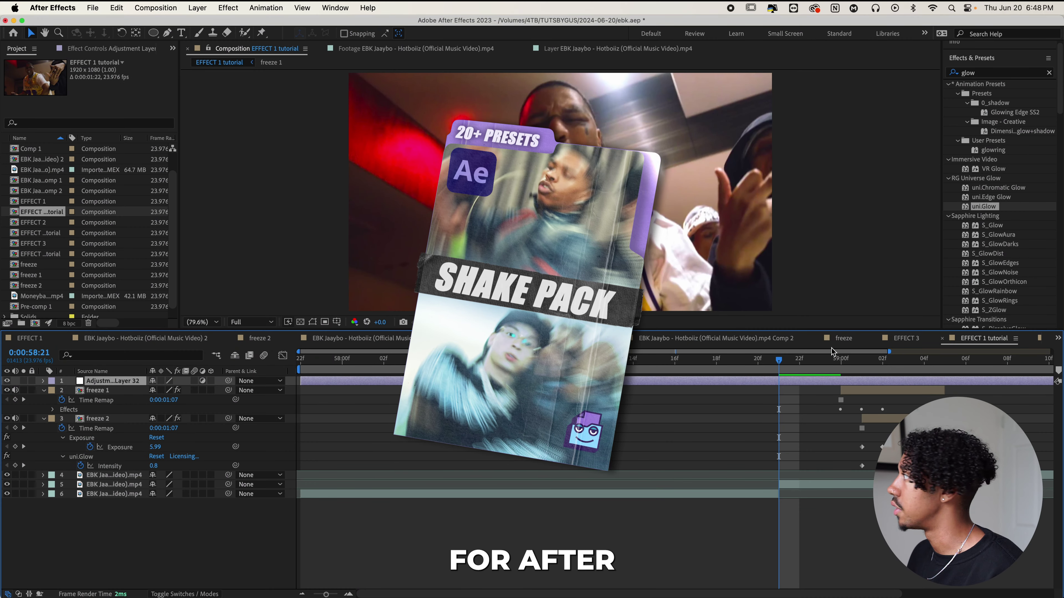
# - Search the presets for "ff_" and apply FF_RGB WARP to the adjustment layer at 0:00:58:22
pyautogui.write('ff_')
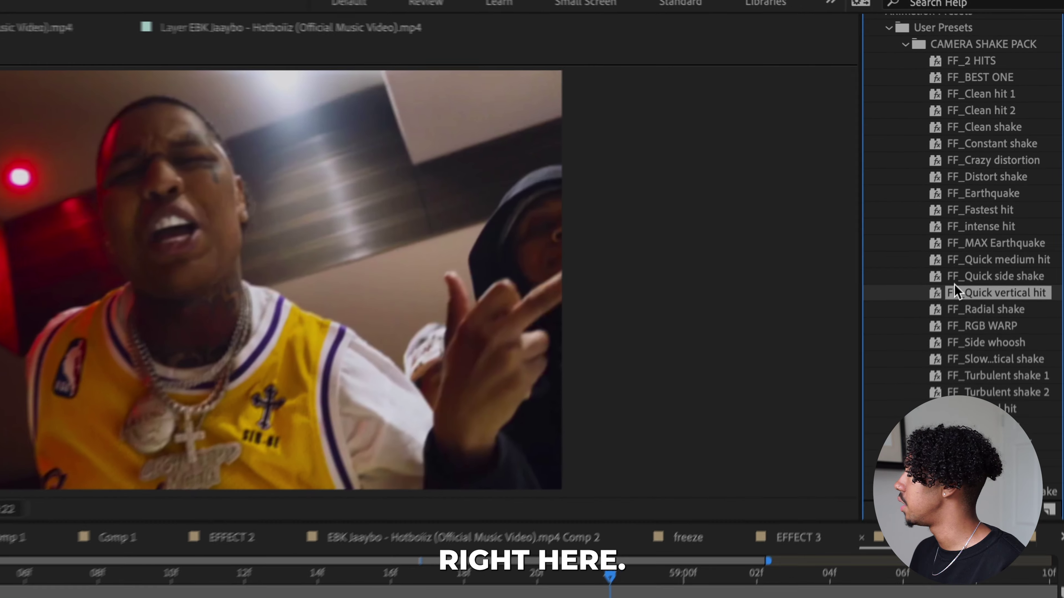
pyautogui.click(999, 286)
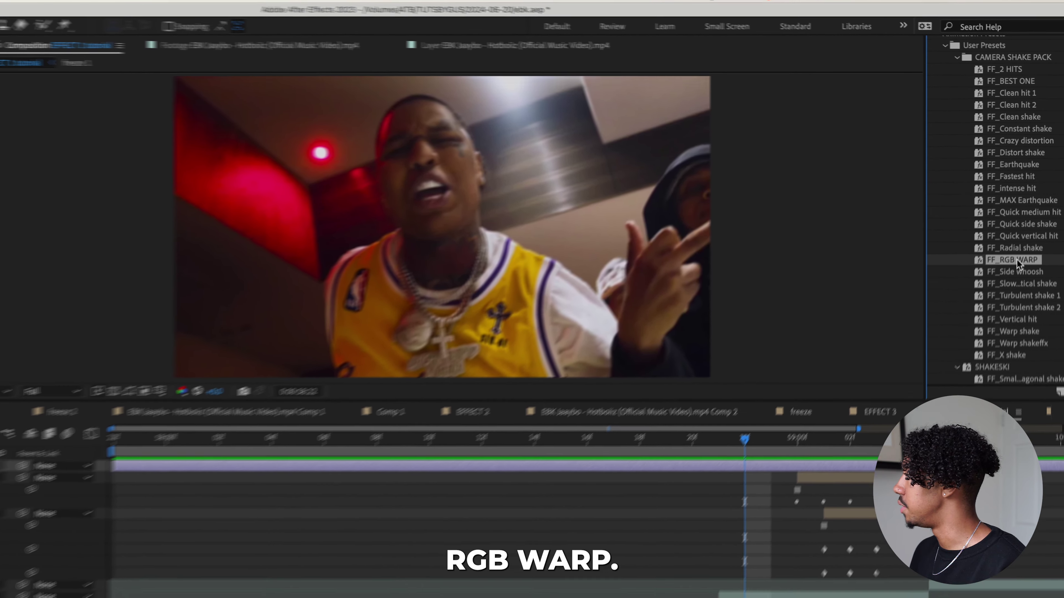
pyautogui.moveTo(1016, 259); pyautogui.dragTo(763, 471)
pyautogui.moveTo(817, 386); pyautogui.dragTo(817, 383)
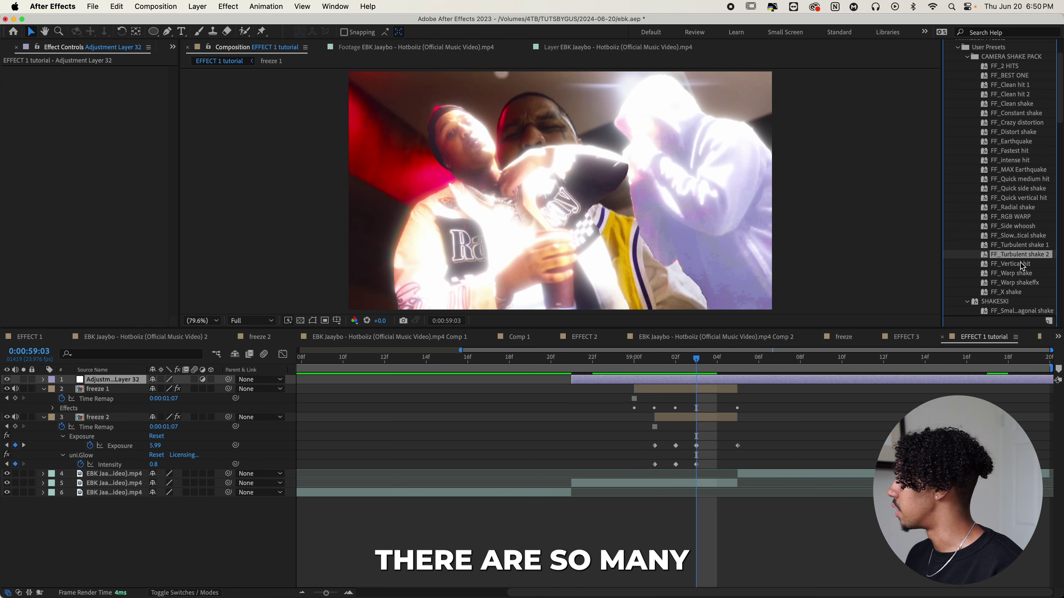
# - Apply the FF_Vertical hit shake preset to the adjustment layer at 0:00:59:03 and go back to before the transition
pyautogui.moveTo(1013, 263); pyautogui.dragTo(748, 380)
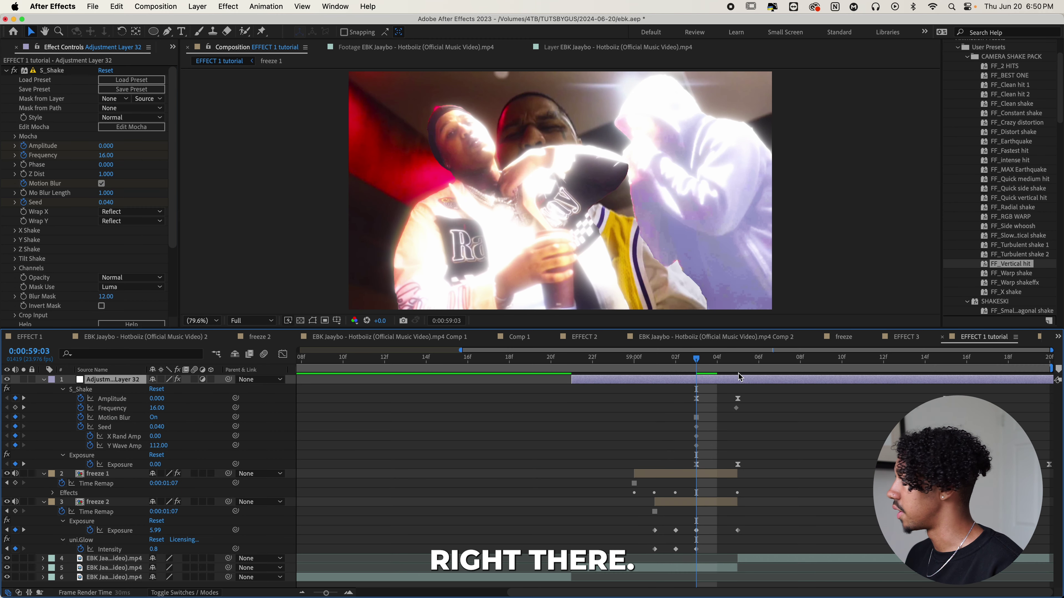
pyautogui.click(553, 368)
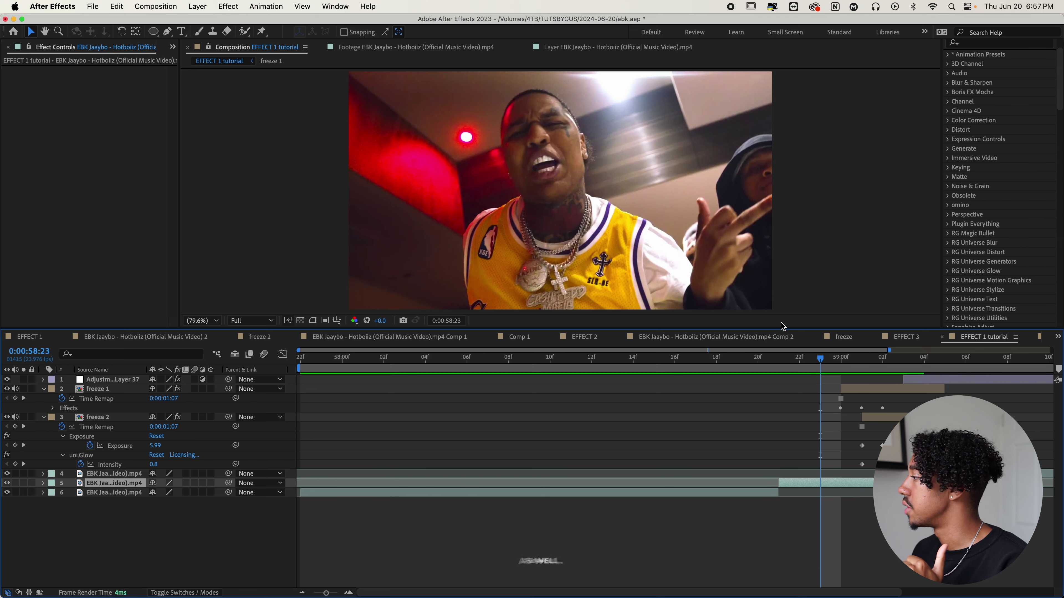
# - Apply Gaussian Blur to the yellow-jersey clip on layer 5 and place the playhead at 0:00:58:23
pyautogui.press('super+Right')
pyautogui.scroll(3, 1010, 64)
pyautogui.click(1000, 78)
pyautogui.write('gs')
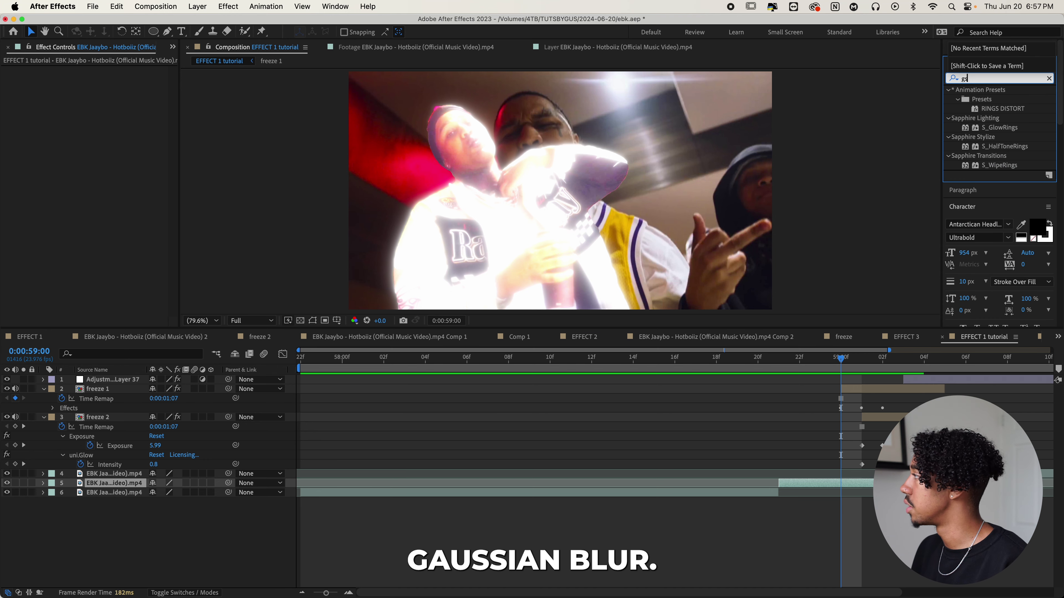
pyautogui.write('ussian')
pyautogui.moveTo(1000, 99); pyautogui.dragTo(814, 487)
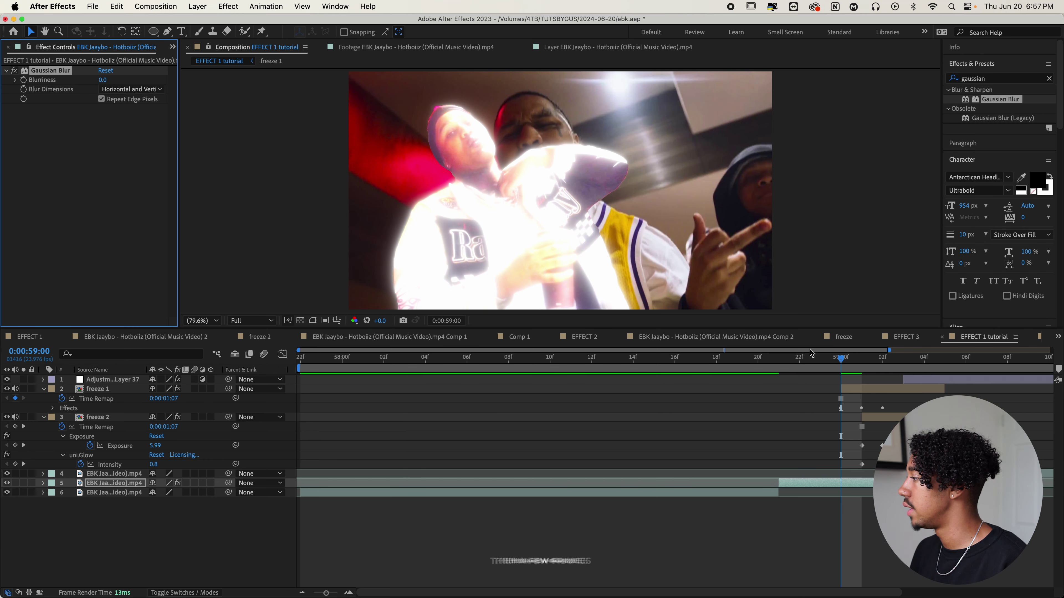
pyautogui.press('super+Left')
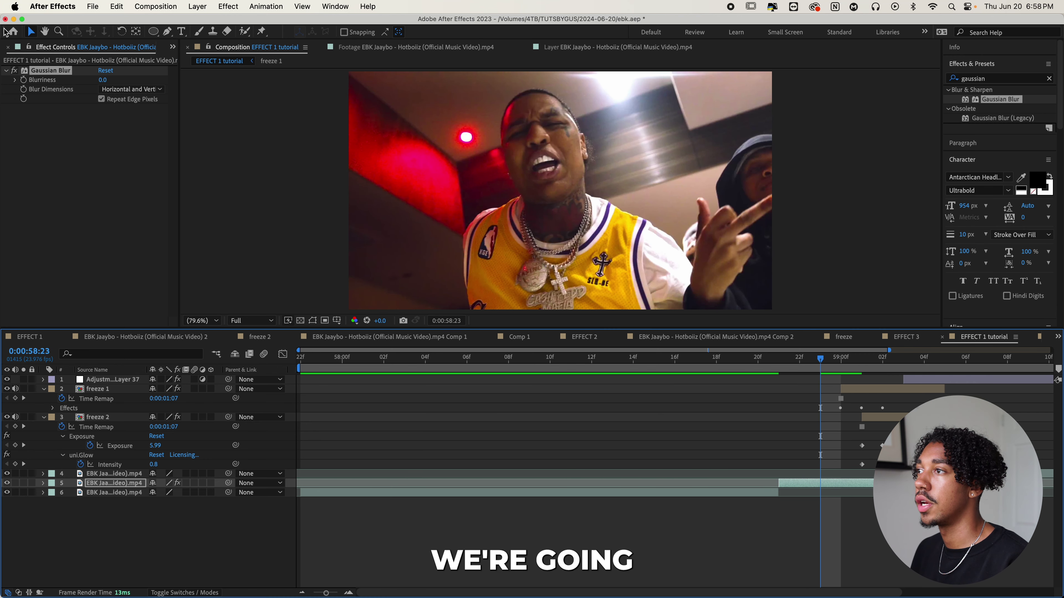
# - Start keyframing the Gaussian Blur Blurriness on the layer 5 clip at 0:00:58:23
pyautogui.click(30, 81)
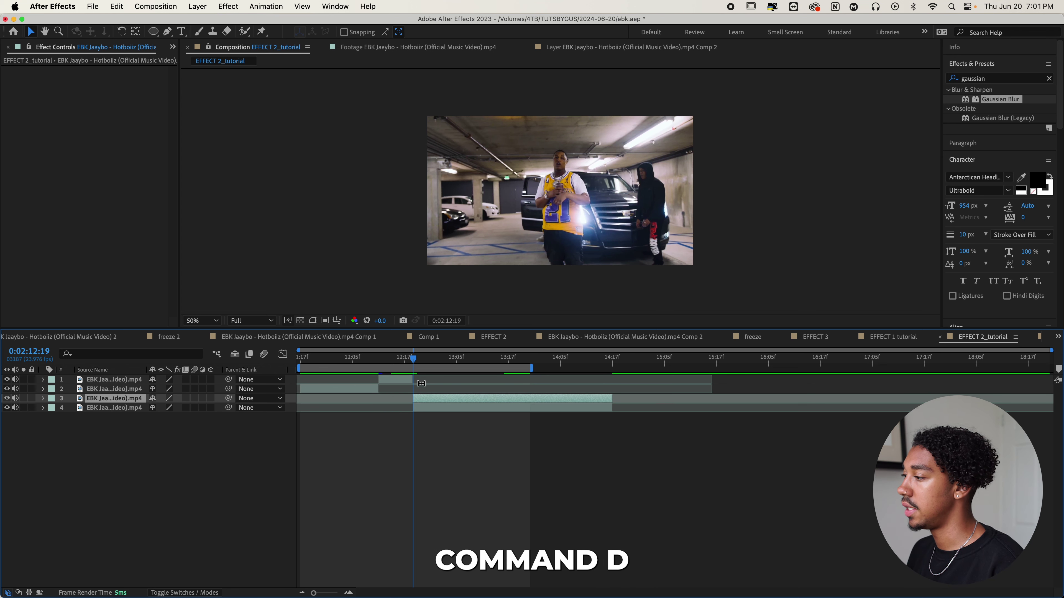
# - Freeze the duplicated clip on layer 3 at 0:02:12:19 and trim it to a single frame
pyautogui.rightClick(423, 402)
pyautogui.moveTo(491, 325)
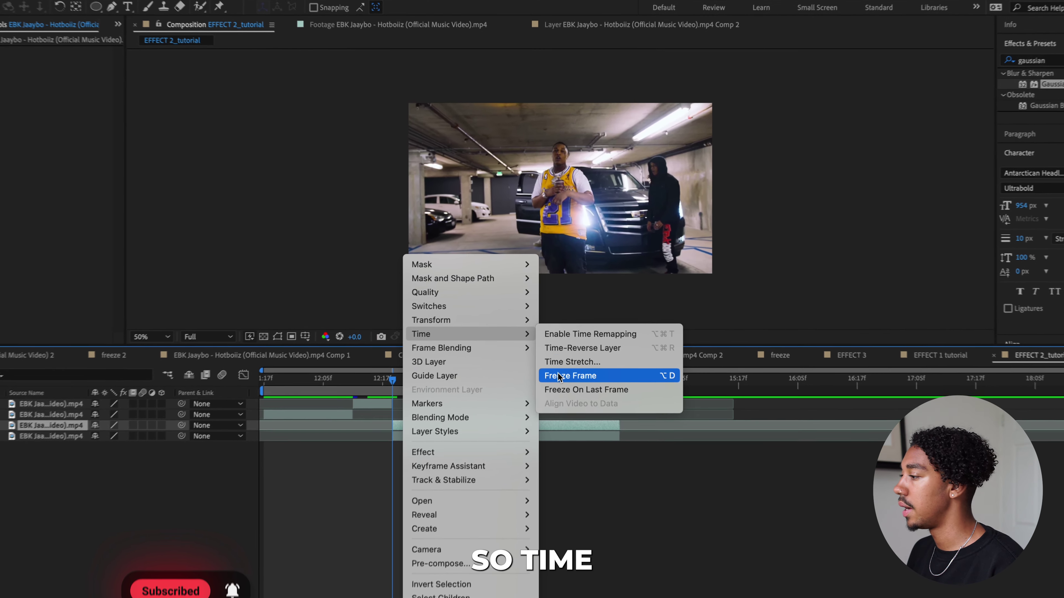
pyautogui.click(558, 376)
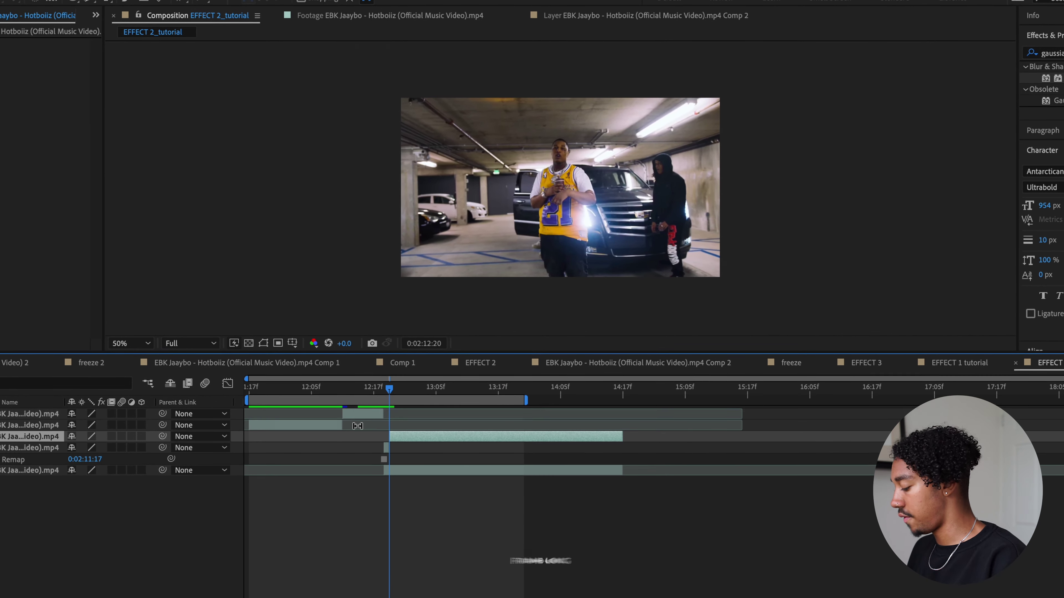
pyautogui.moveTo(622, 437); pyautogui.dragTo(391, 436)
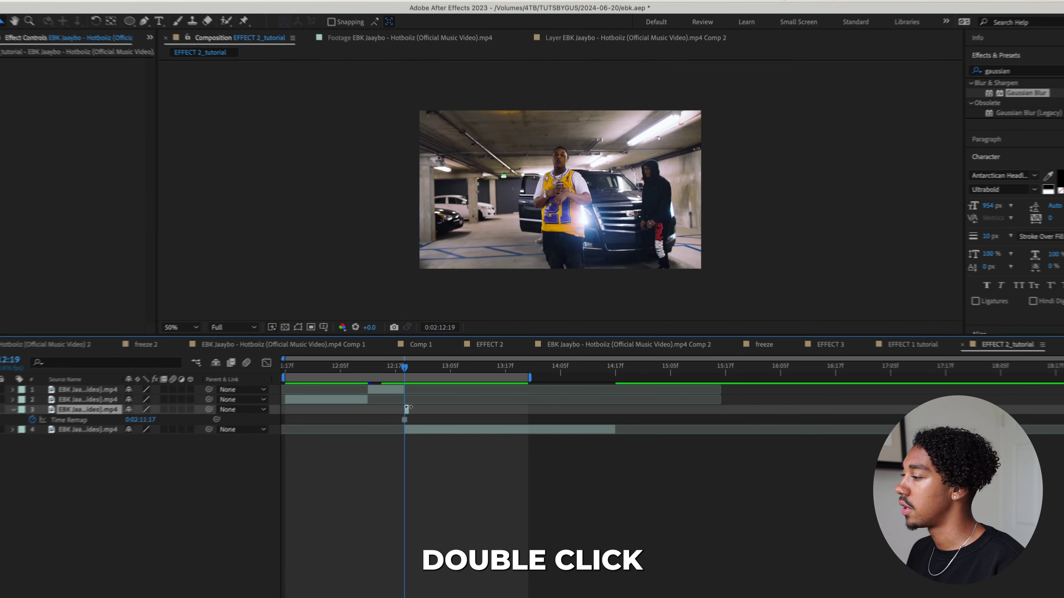
# - Rotoscope the man in the yellow jersey on the frozen frame with the Roto Brush and view the cutout on black
pyautogui.doubleClick(407, 408)
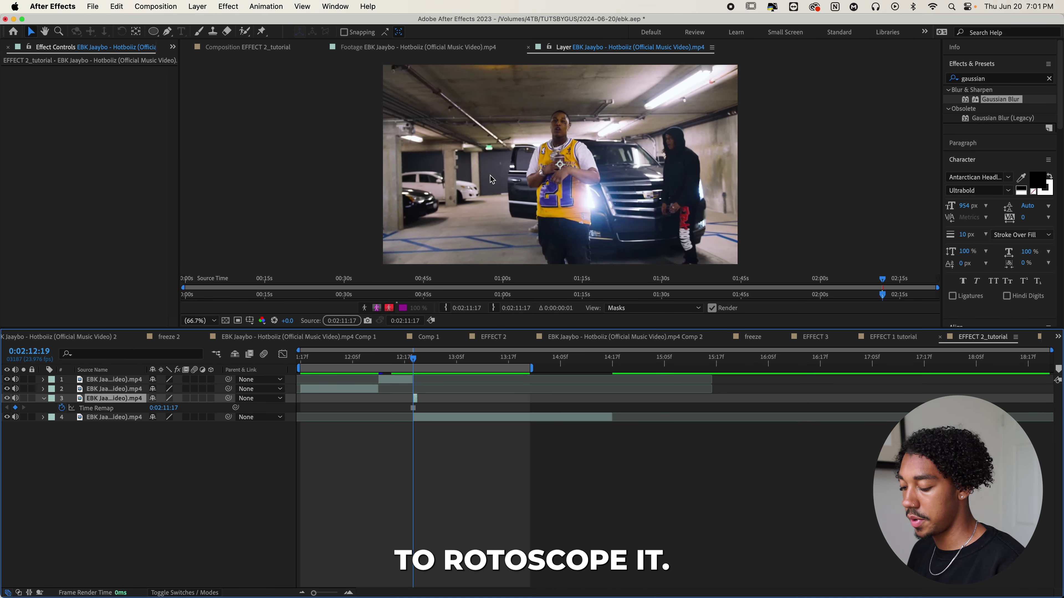
pyautogui.hotkey('alt', 'w')
pyautogui.moveTo(558, 137); pyautogui.dragTo(565, 248)
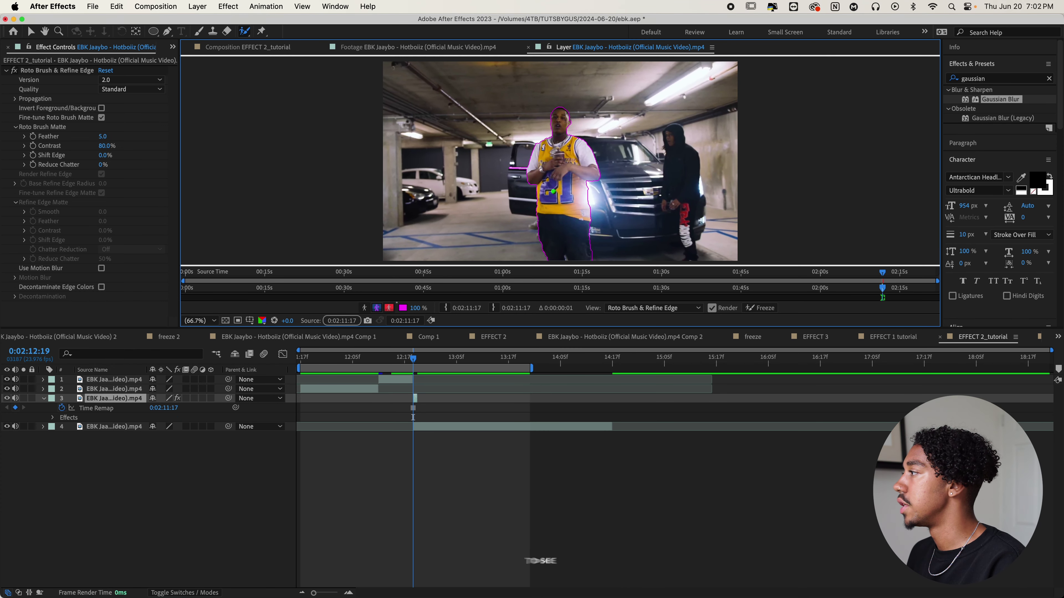
pyautogui.click(375, 308)
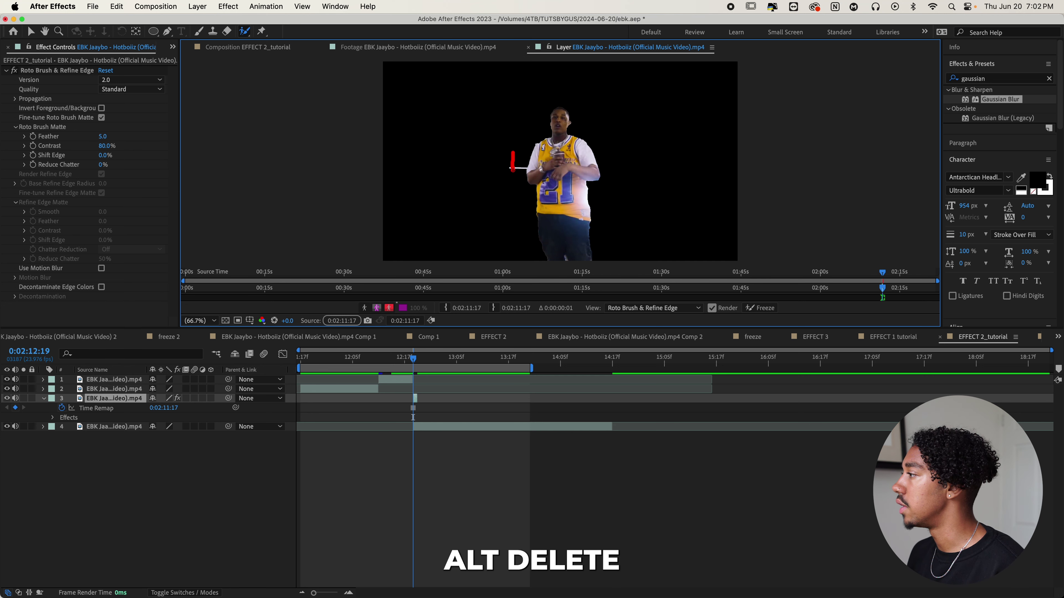
# - Set the roto matte's Feather to 10.2, Shift Edge to 10% and Reduce Chatter to 81%, and freeze the Roto Brush result
pyautogui.moveTo(107, 137); pyautogui.dragTo(133, 135)
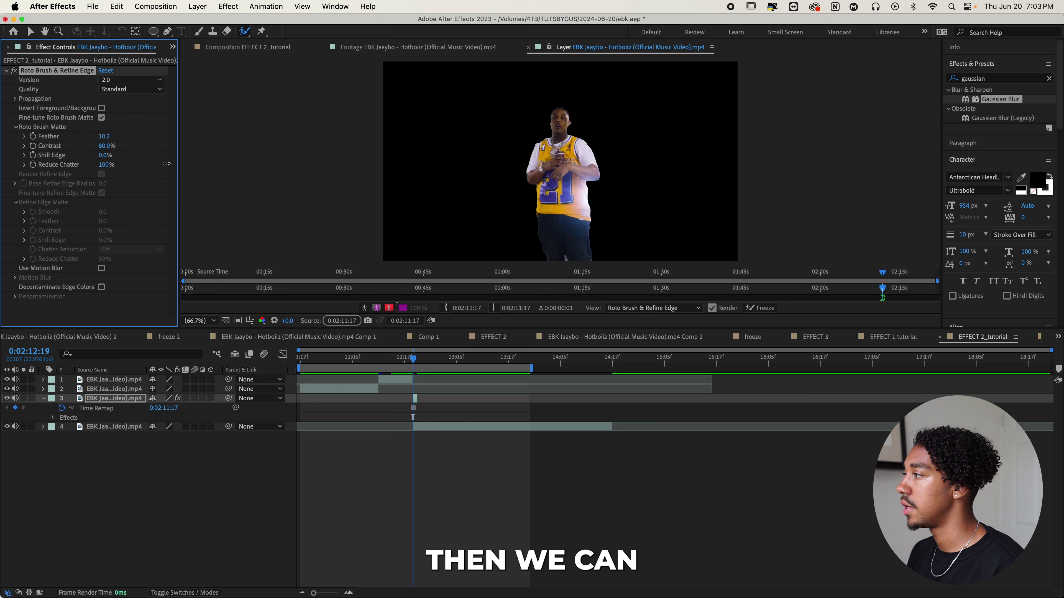
pyautogui.moveTo(103, 164); pyautogui.dragTo(156, 165)
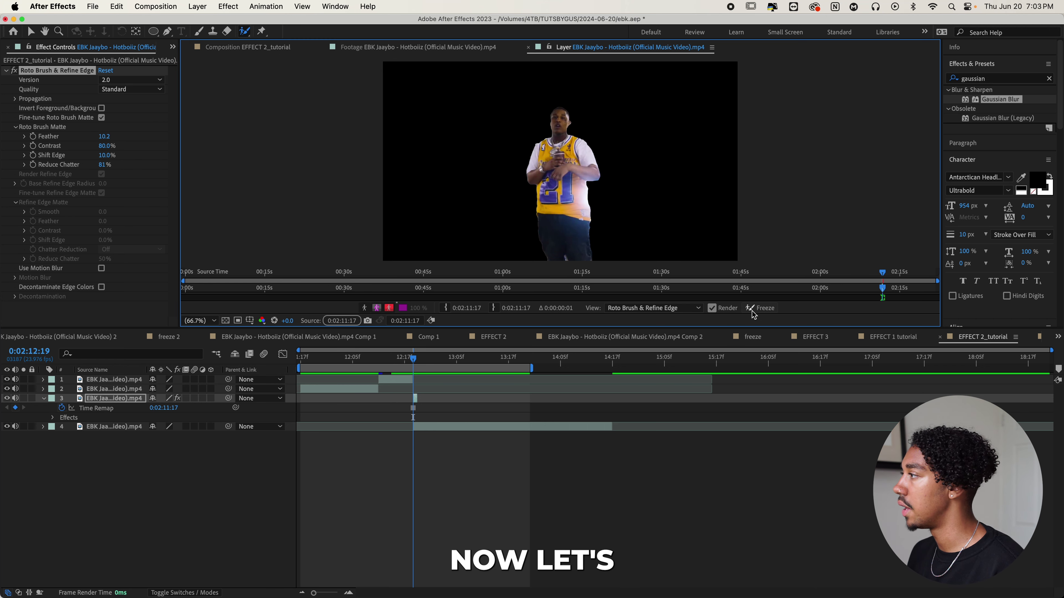
pyautogui.click(754, 310)
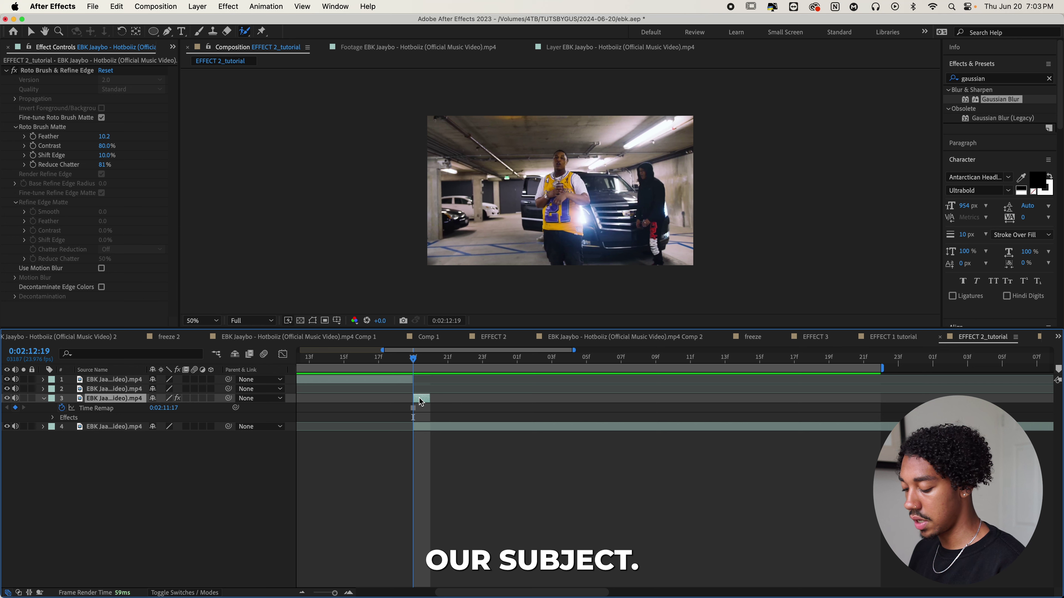
# - Pre-compose the rotoscoped frame as FREEZE 2, moving all attributes into the new composition
pyautogui.press('super+shift+c')
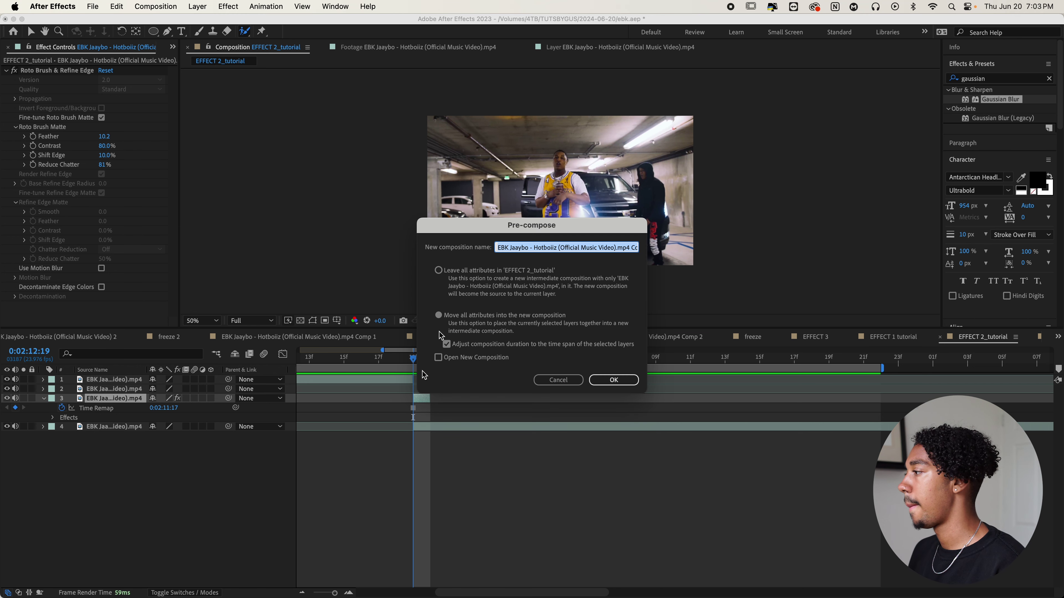
pyautogui.write('FREEZE 2')
pyautogui.press('Return')
# - Apply Freeze Frame to FREEZE 2 and move it above all other layers, spanning 0:02:12:13 to 0:02:12:19
pyautogui.rightClick(419, 398)
pyautogui.moveTo(460, 319)
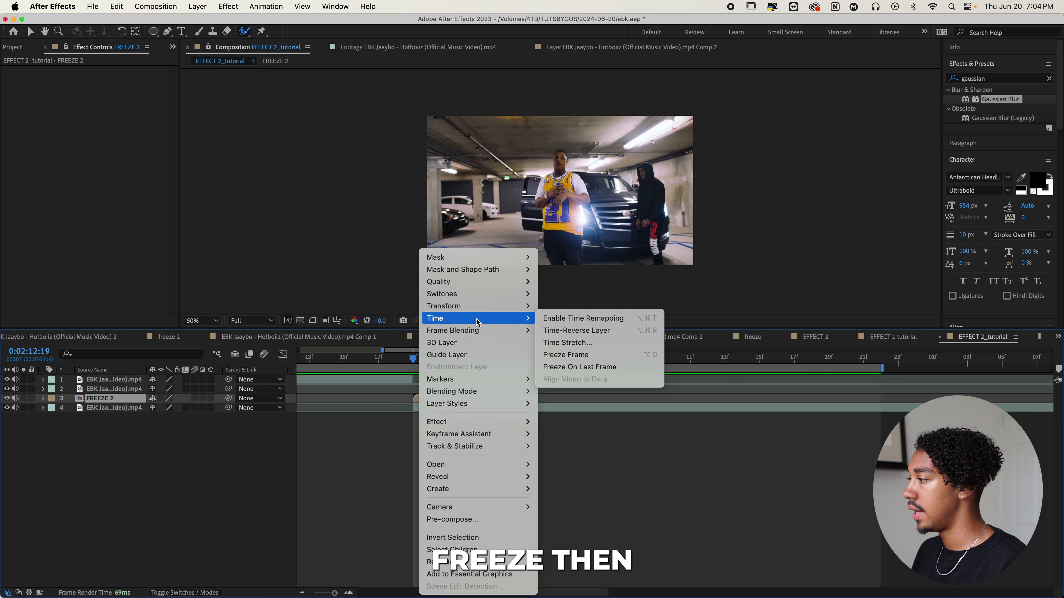
pyautogui.click(560, 361)
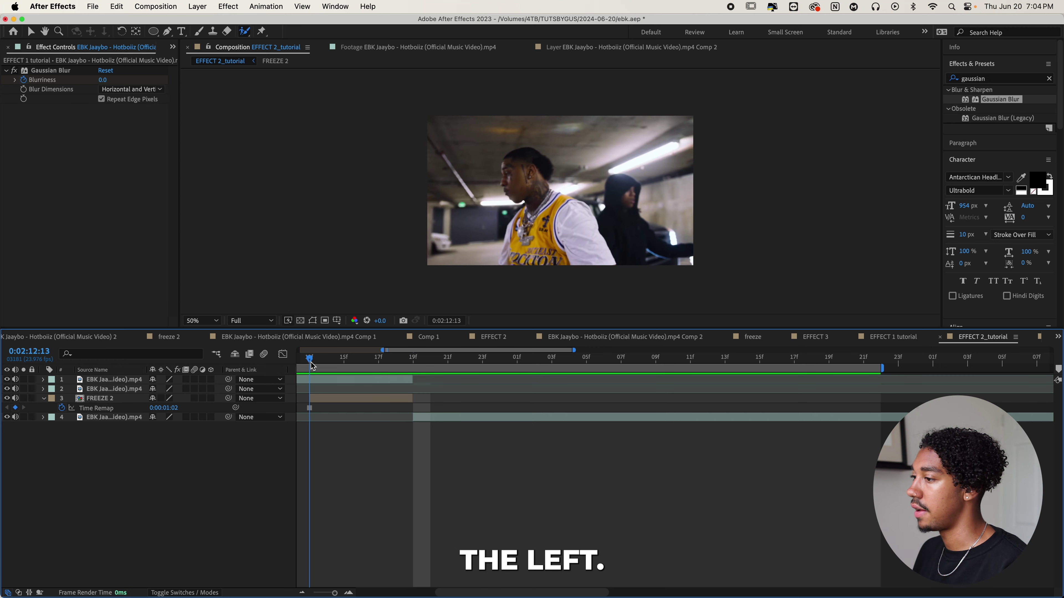
pyautogui.moveTo(126, 399); pyautogui.dragTo(135, 379)
pyautogui.press('=')
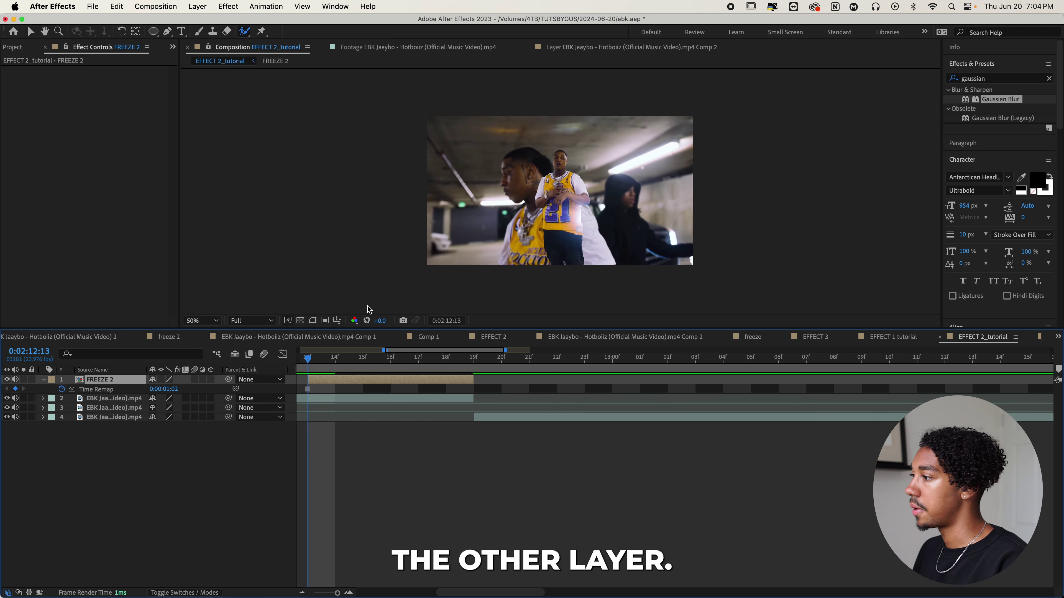
pyautogui.press('=')
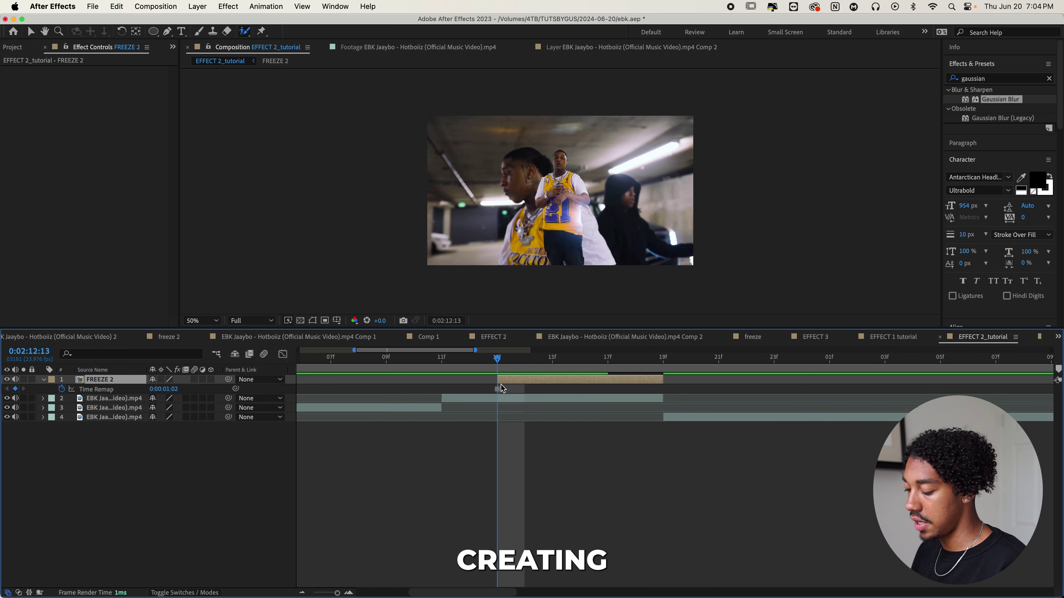
# - Split FREEZE 2 into two-frame pieces at 0:02:12:15 and 0:02:12:17, and place another two-frame piece at 0:02:12:11
pyautogui.click(500, 389)
pyautogui.click(528, 379)
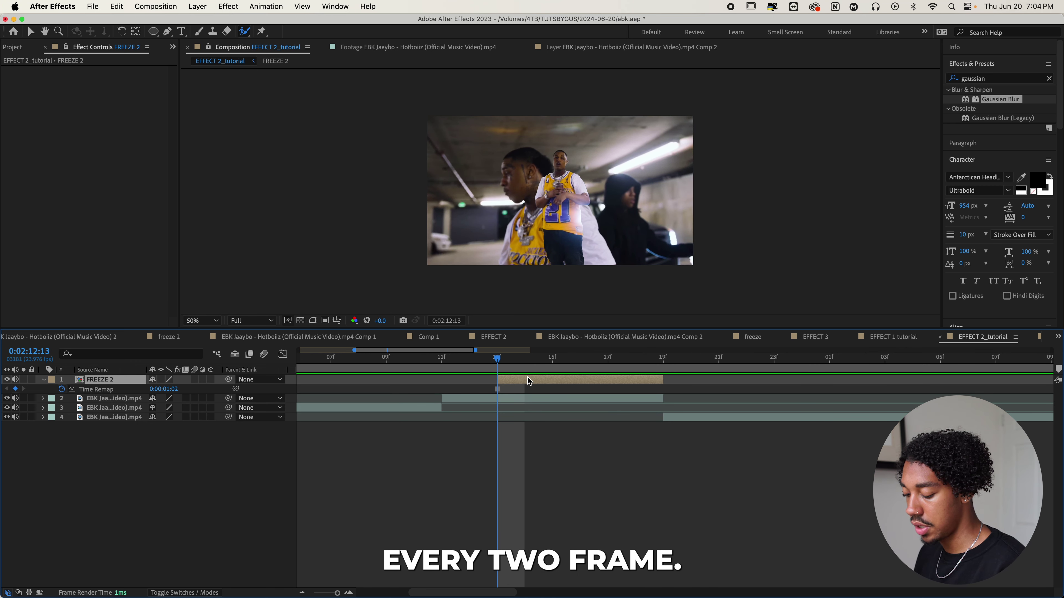
pyautogui.press('super+Right')
pyautogui.press('super+Right')
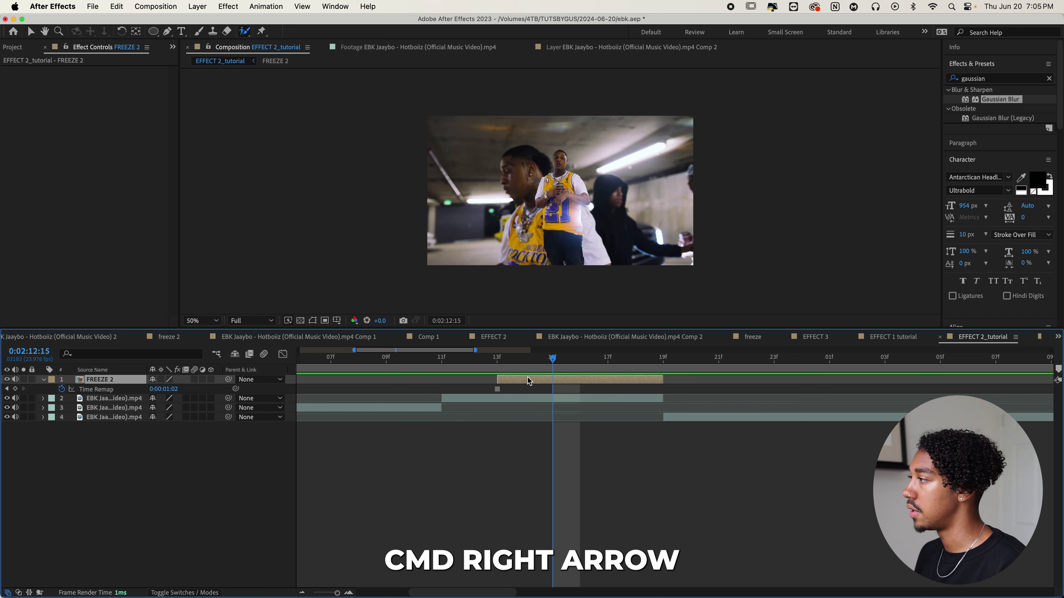
pyautogui.press('super+shift+d')
pyautogui.press('super+Right')
pyautogui.press('super+Right')
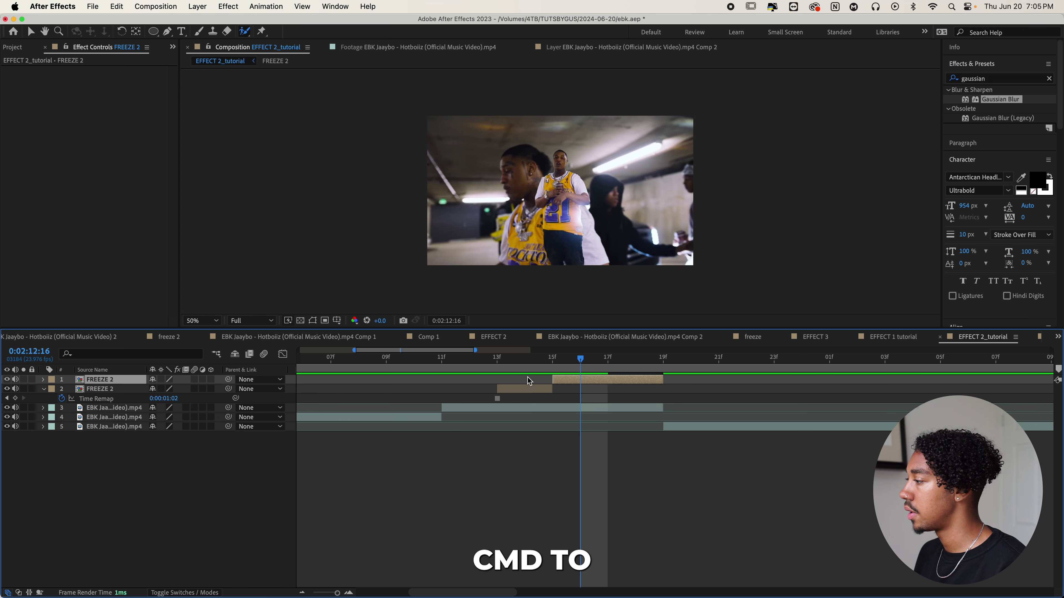
pyautogui.press('super+shift+d')
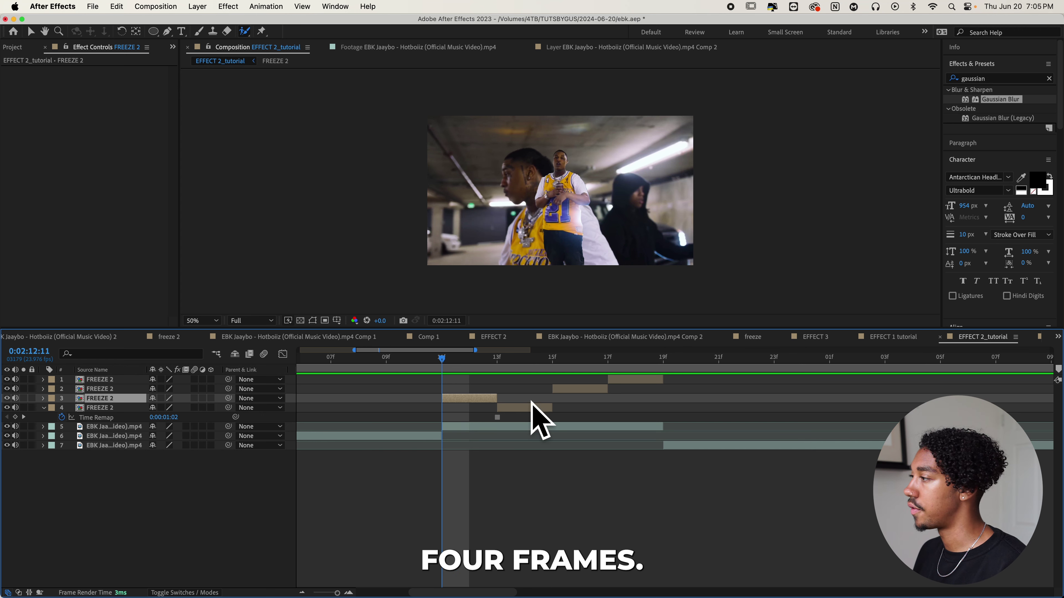
# - Draw a Pen mask around the subject's legs on the FREEZE 2 piece at 0:02:12:11
pyautogui.press('g')
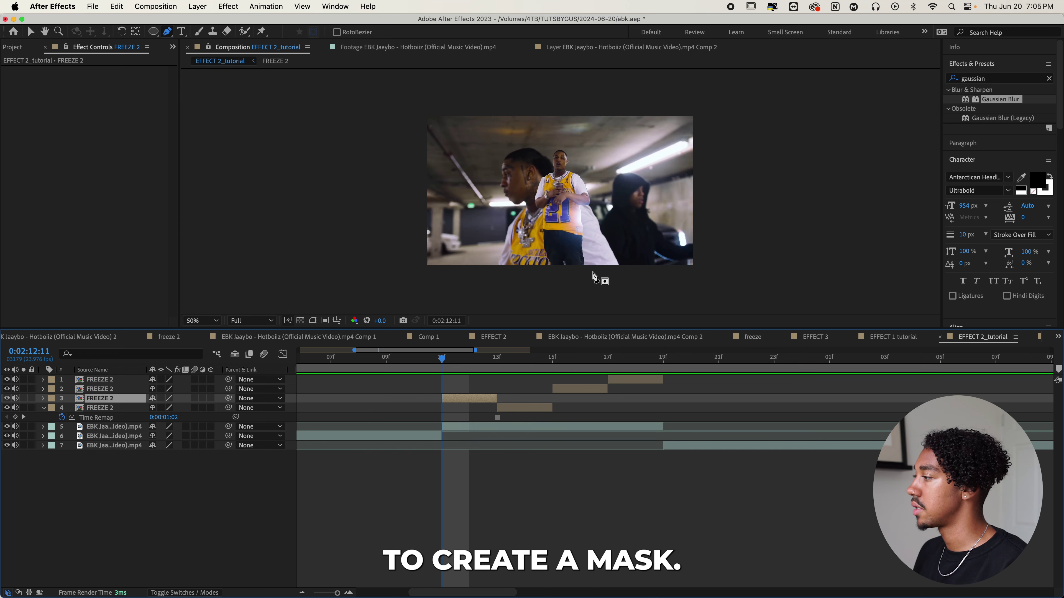
pyautogui.click(592, 272)
pyautogui.click(576, 238)
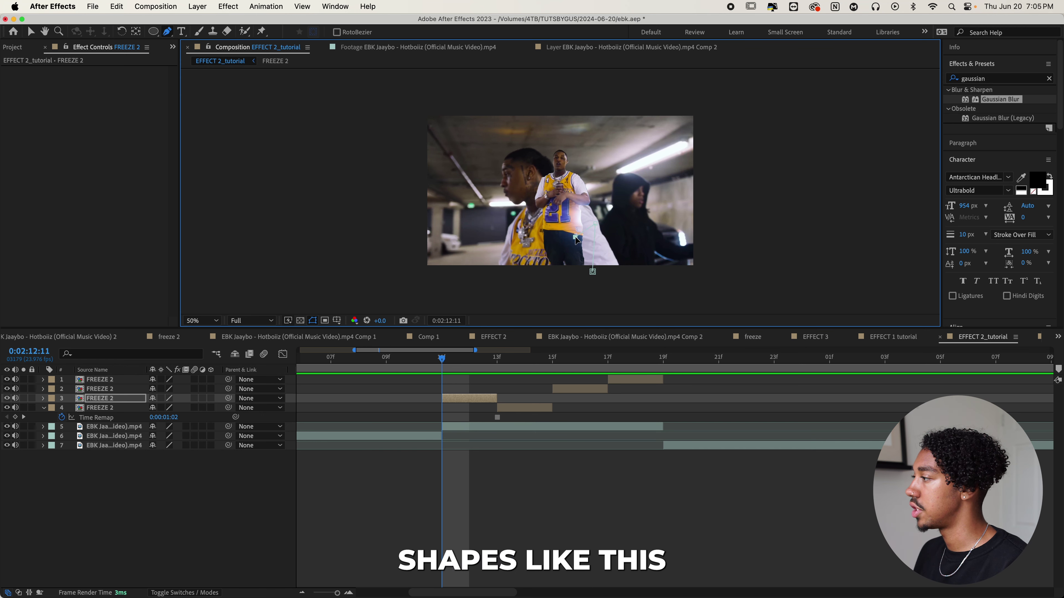
pyautogui.click(538, 227)
pyautogui.click(534, 269)
pyautogui.click(592, 272)
# - Draw progressively taller Pen masks on the FREEZE 2 pieces from 0:02:12:13 to 0:02:12:17 and preview the reveal from 0:02:12:10
pyautogui.click(451, 398)
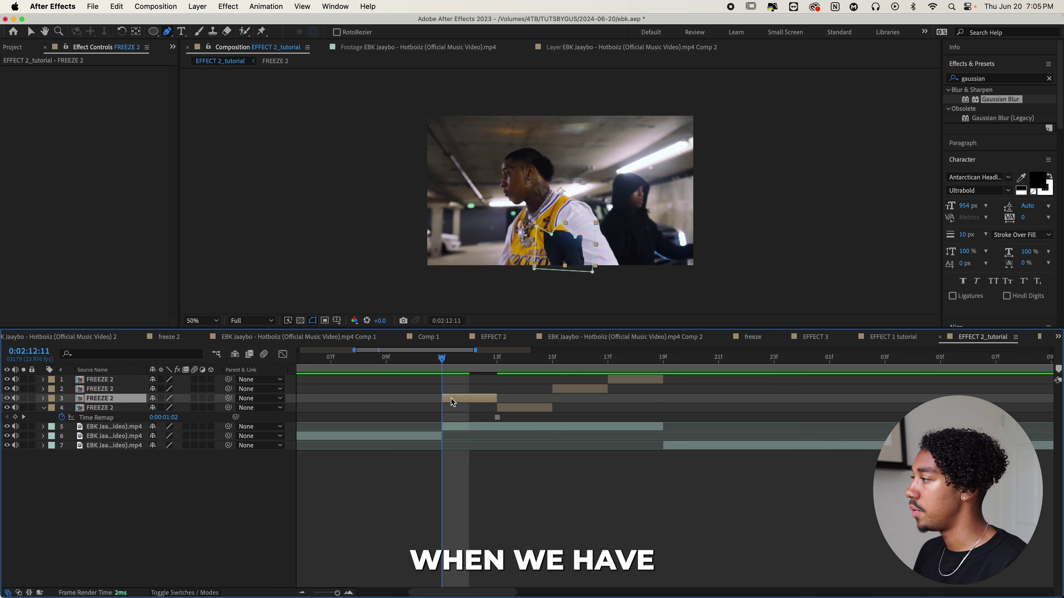
pyautogui.press('super+Right')
pyautogui.press('super+Right')
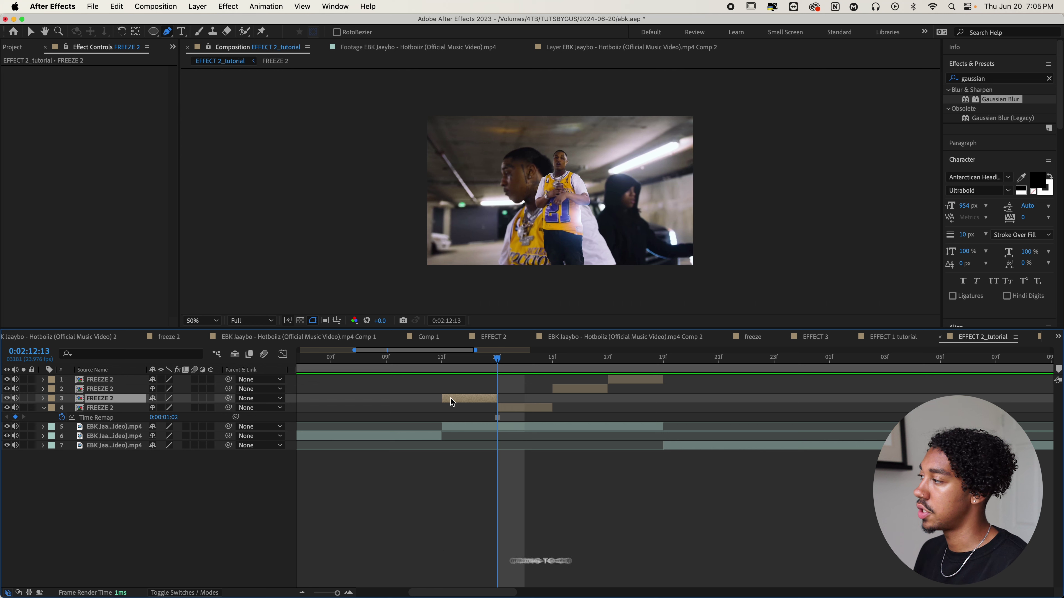
pyautogui.click(509, 408)
pyautogui.press('super+v')
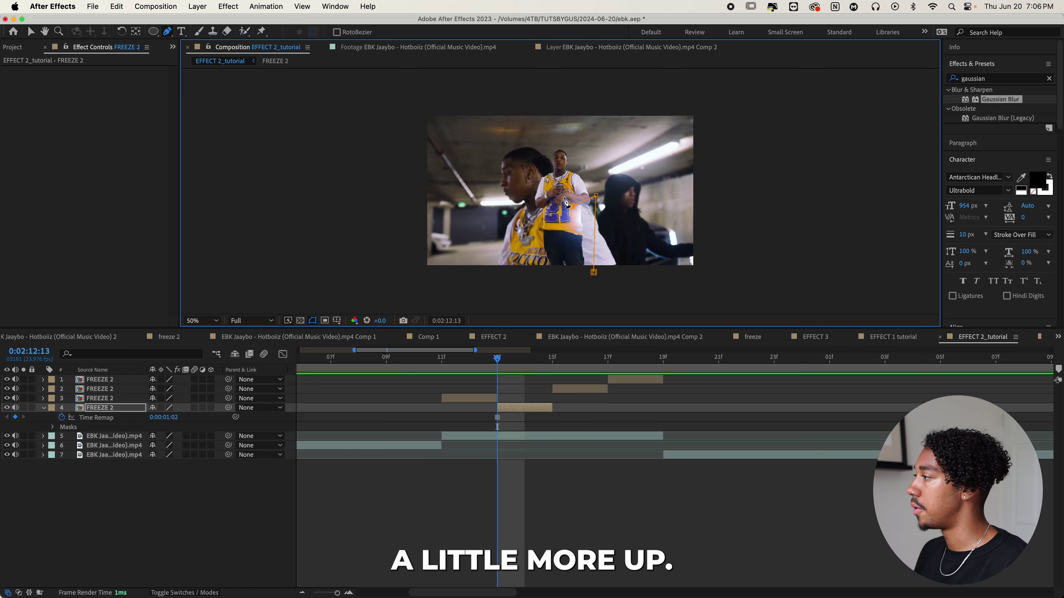
pyautogui.click(634, 381)
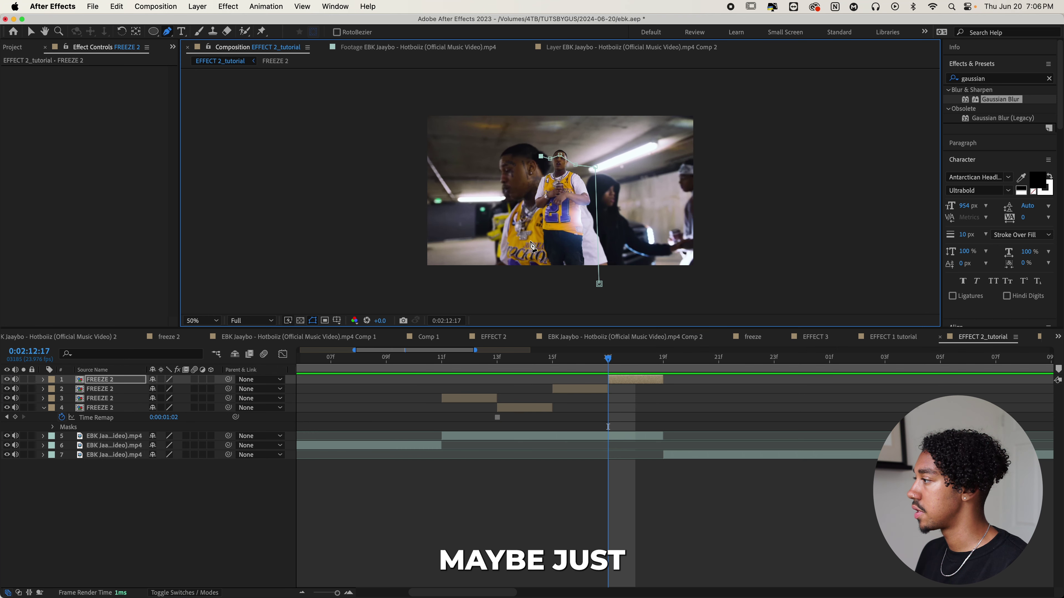
pyautogui.click(531, 241)
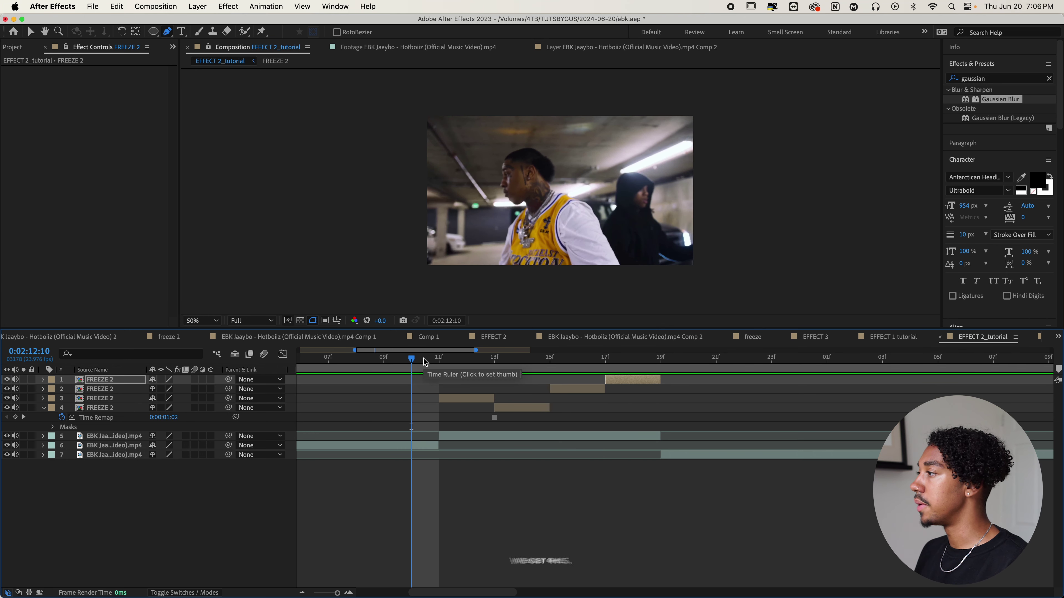
pyautogui.press('space')
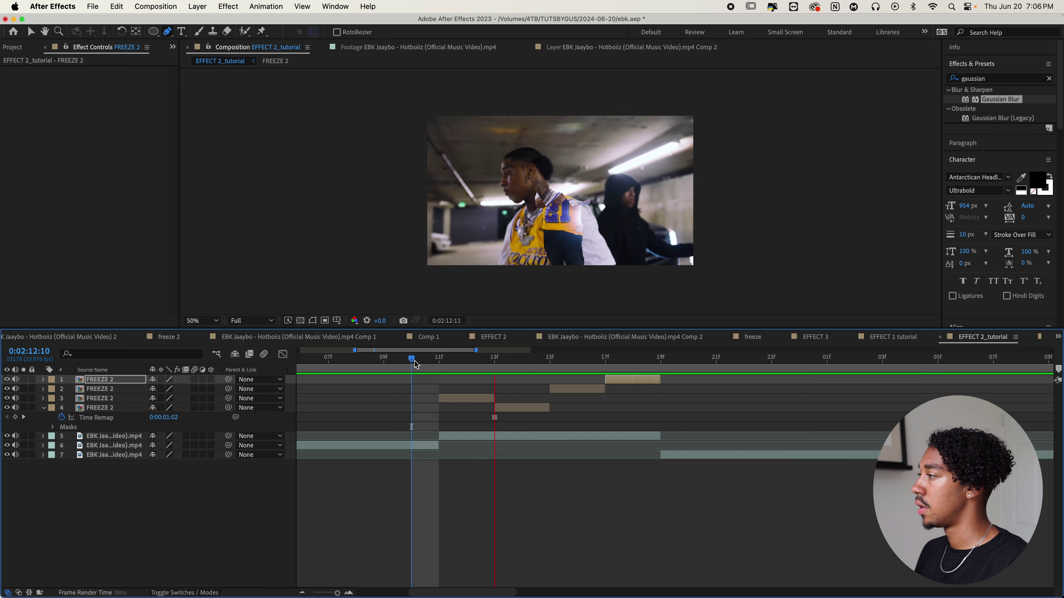
# - Search the effects for "drop shadow" and apply Drop Shadow to the FREEZE 2 piece at 0:02:12:11
pyautogui.moveTo(415, 363); pyautogui.dragTo(450, 363)
pyautogui.click(451, 399)
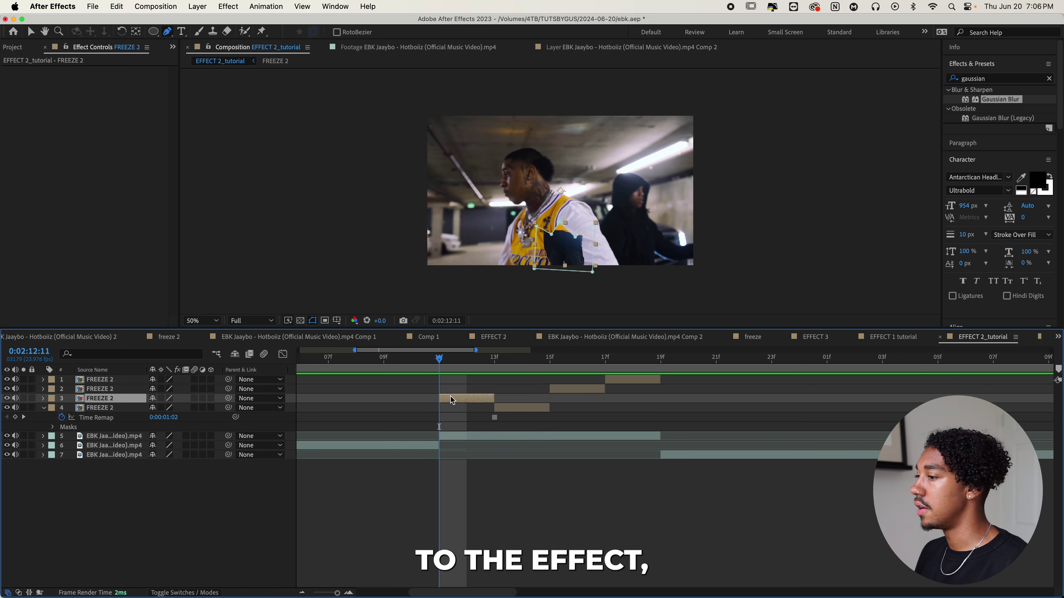
pyautogui.press('super+f')
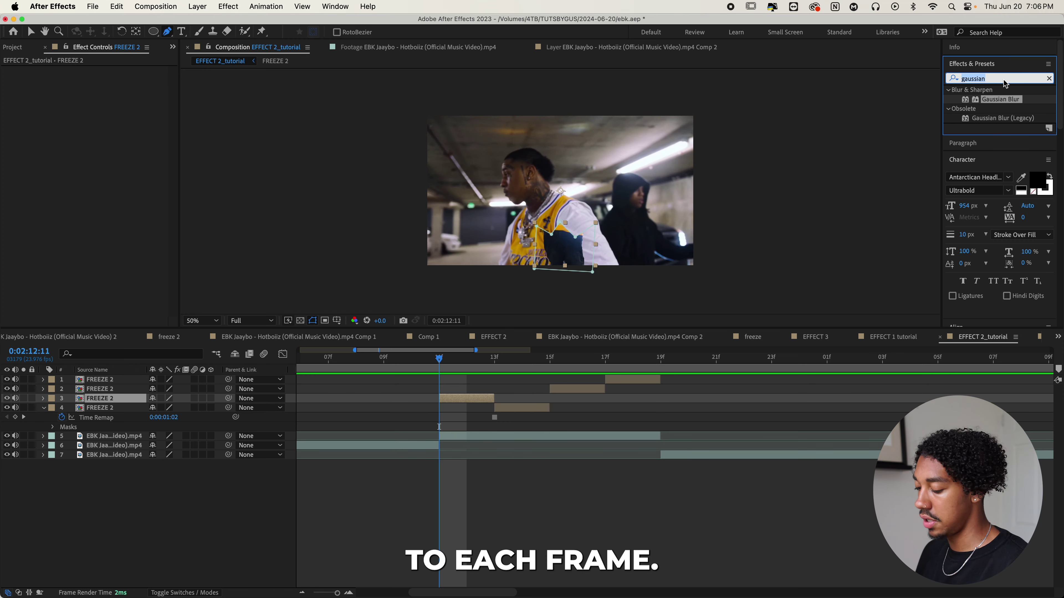
pyautogui.write('drop shadow')
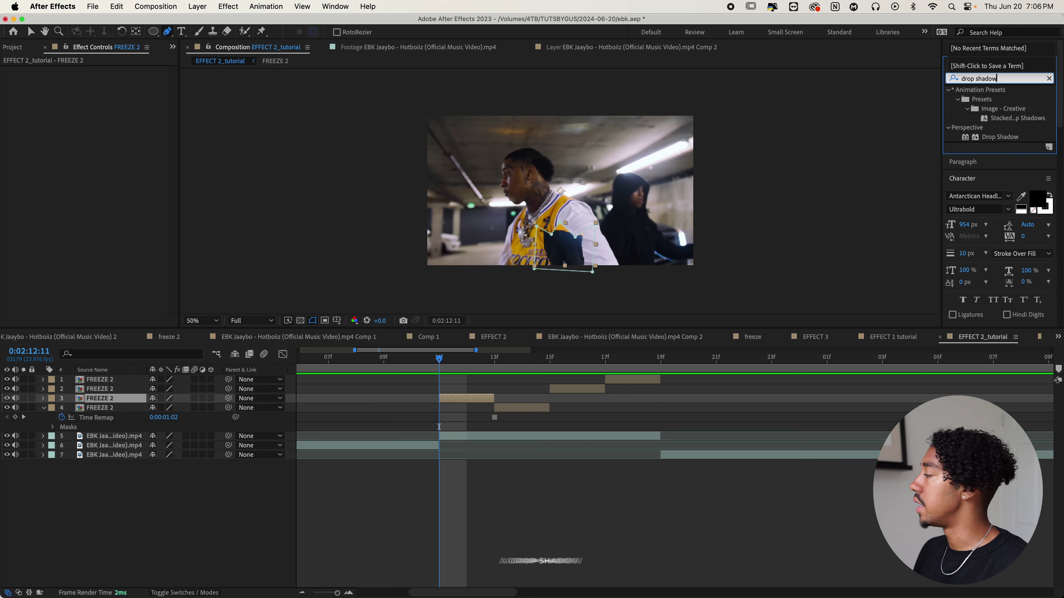
pyautogui.doubleClick(1000, 137)
pyautogui.press('v')
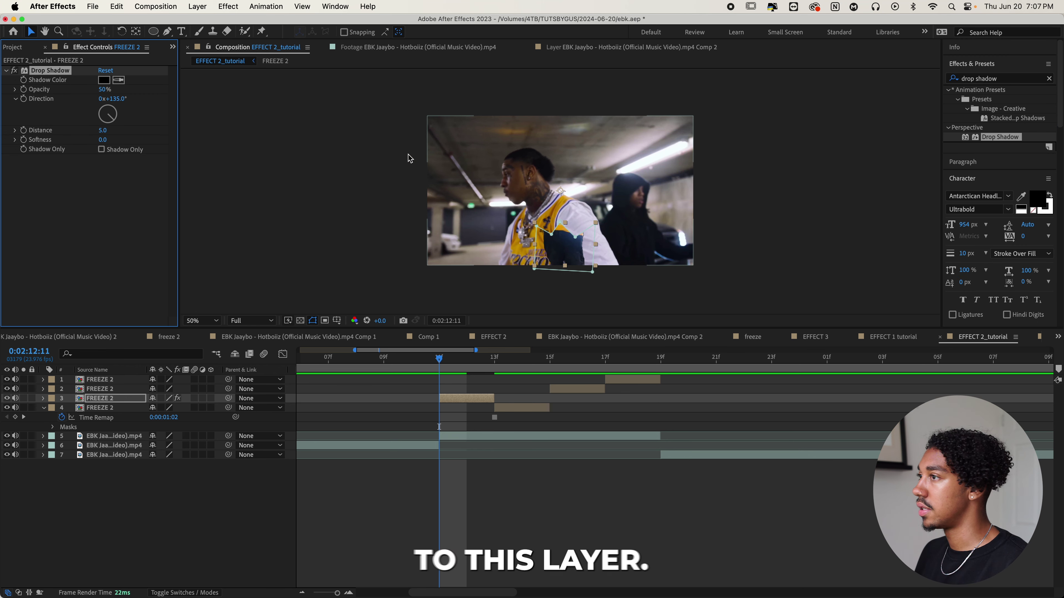
# - Set the Drop Shadow's Direction to -7°, Opacity to 62%, Distance to 19 and Softness to 51
pyautogui.click(108, 108)
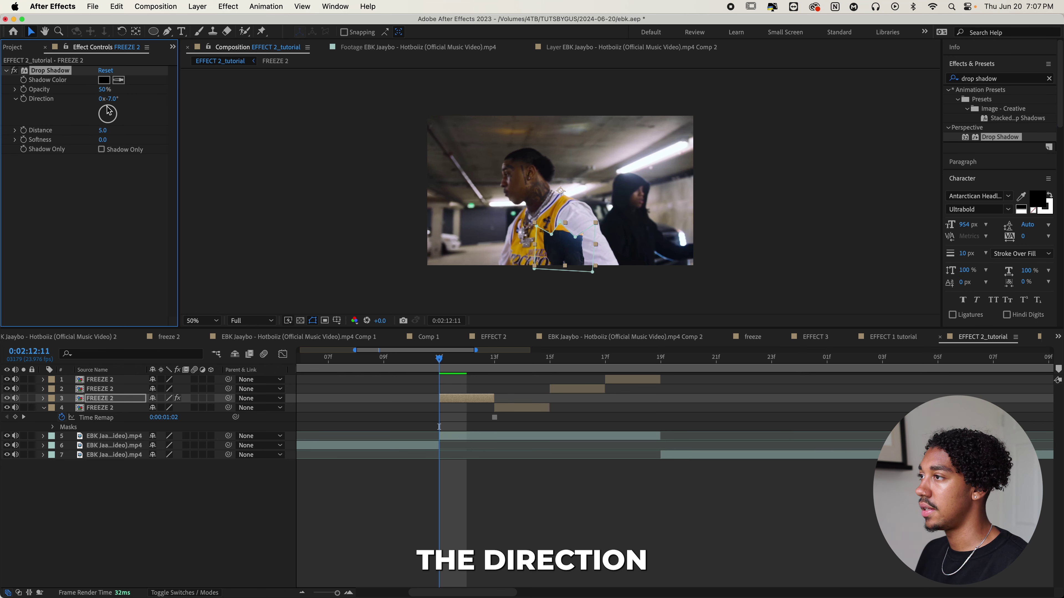
pyautogui.moveTo(103, 89); pyautogui.dragTo(117, 92)
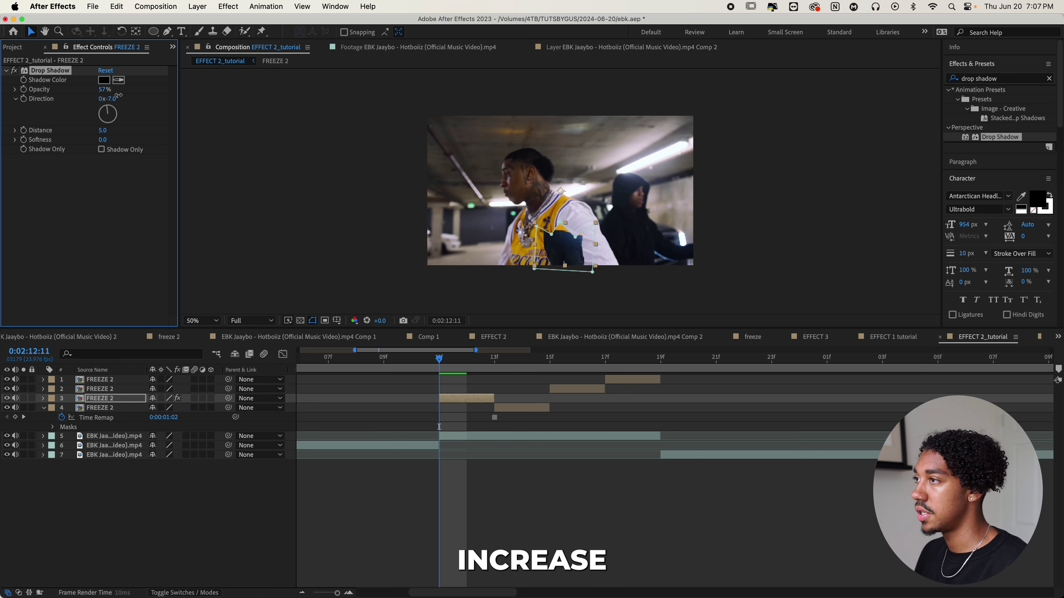
pyautogui.moveTo(103, 130); pyautogui.dragTo(128, 139)
# - Copy the Drop Shadow to the other FREEZE 2 pieces and preview the effect from 0:02:12:09
pyautogui.press('super+c')
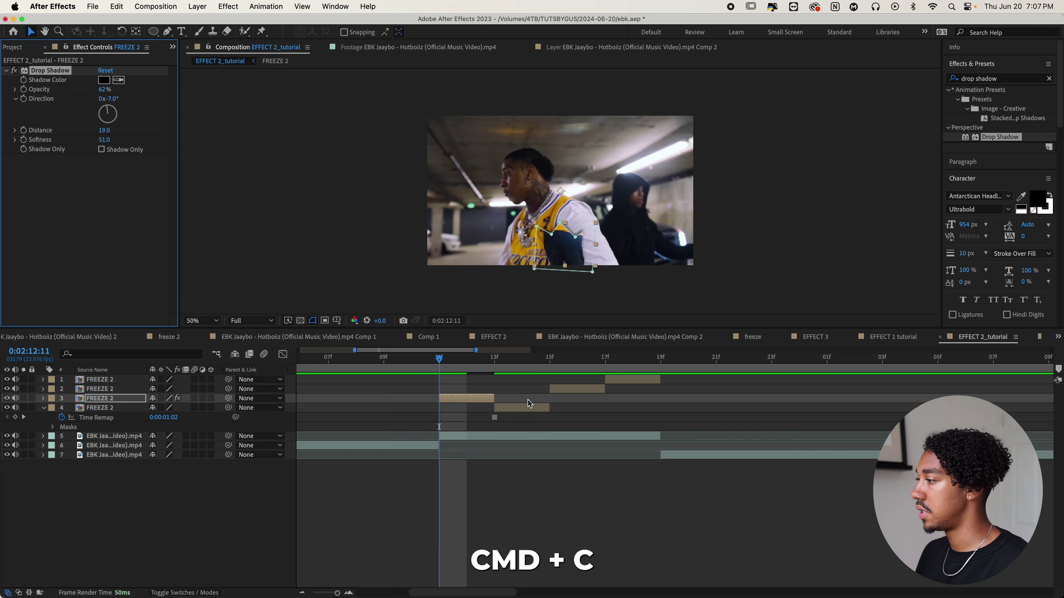
pyautogui.click(529, 408)
pyautogui.click(522, 358)
pyautogui.press('super+v')
pyautogui.click(383, 358)
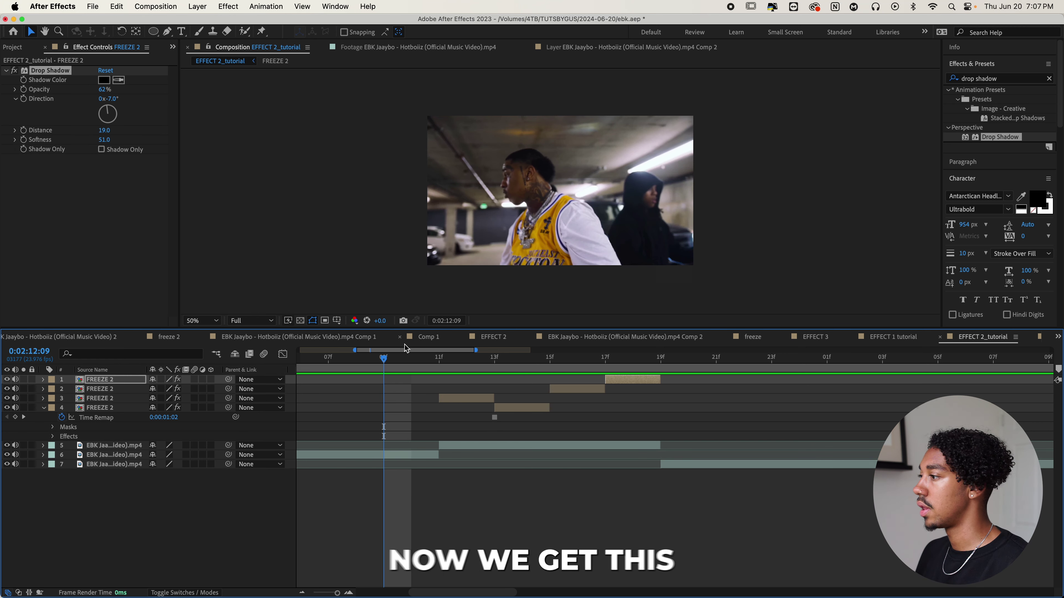
pyautogui.press('space')
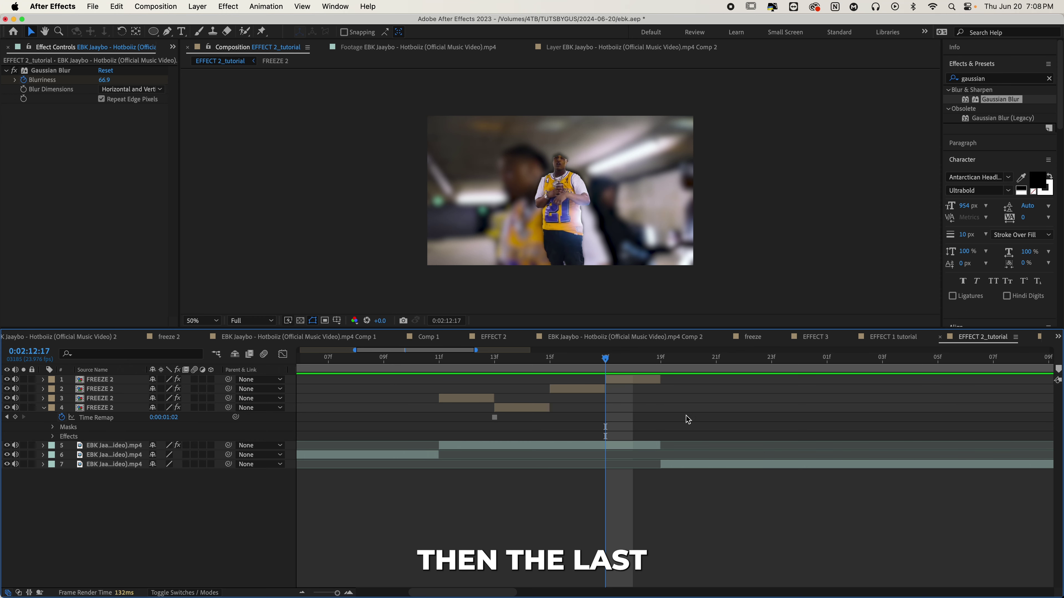
# - Create an adjustment layer above the FREEZE 2 pieces and apply the FF_Side whoosh shake preset to it
pyautogui.rightClick(687, 419)
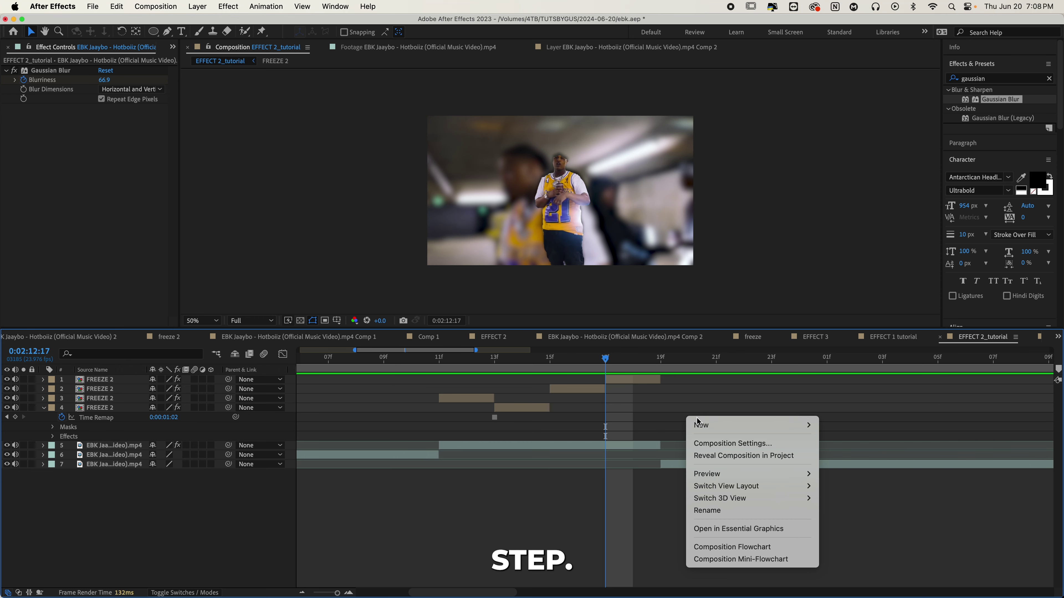
pyautogui.moveTo(708, 422)
pyautogui.click(855, 519)
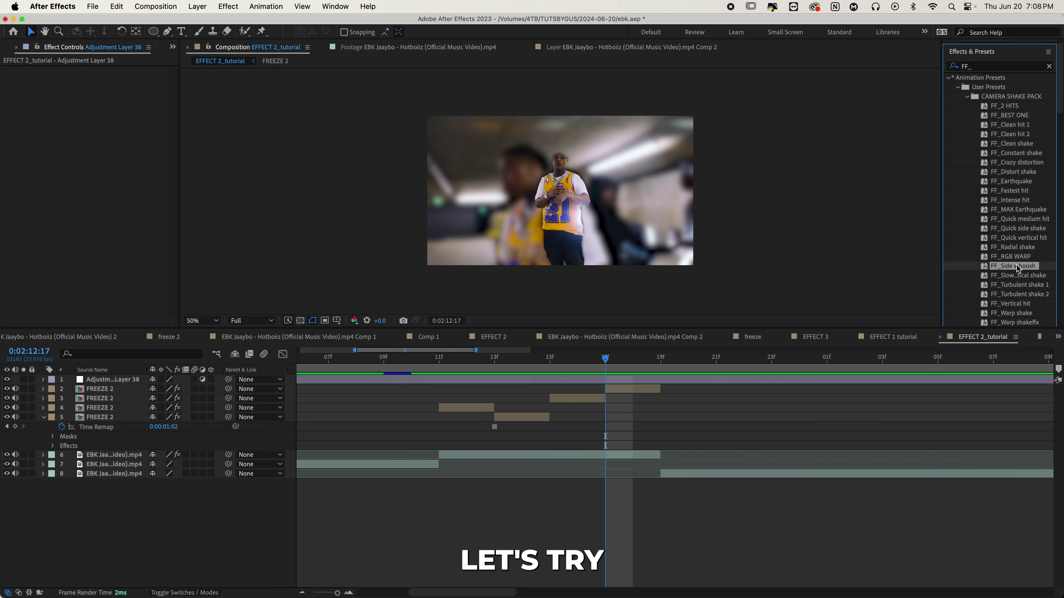
pyautogui.moveTo(640, 372); pyautogui.dragTo(641, 379)
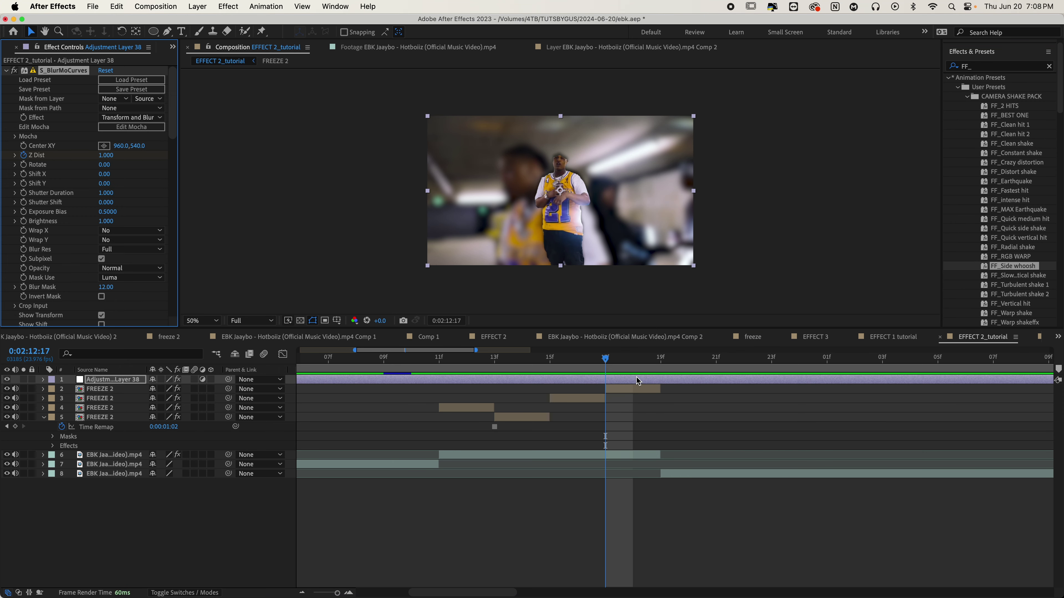